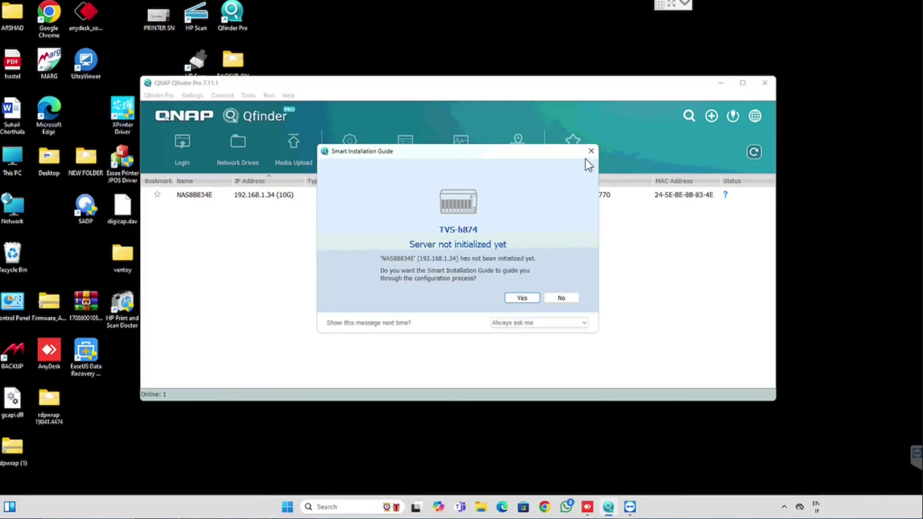
- Dismiss the Smart Installation Guide prompt and select the NAS8B834E device in Qfinder Pro
left_click(590, 153)
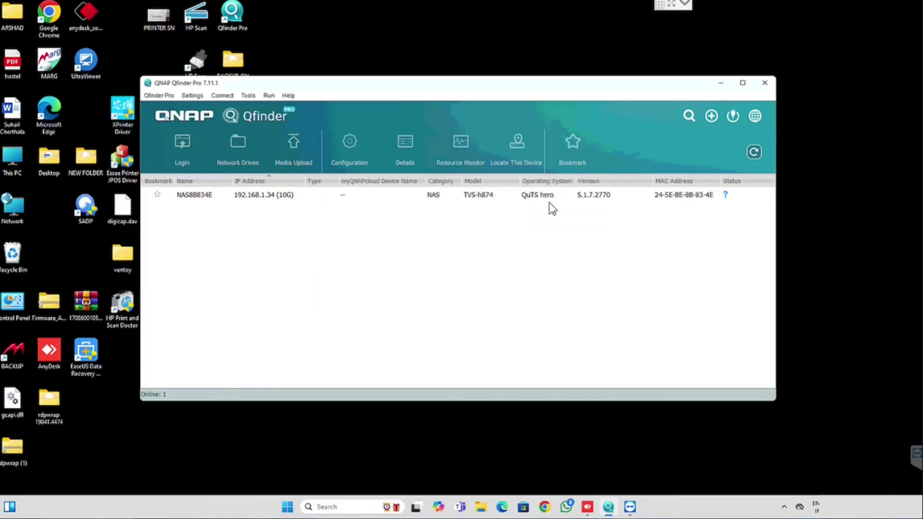
left_click(194, 197)
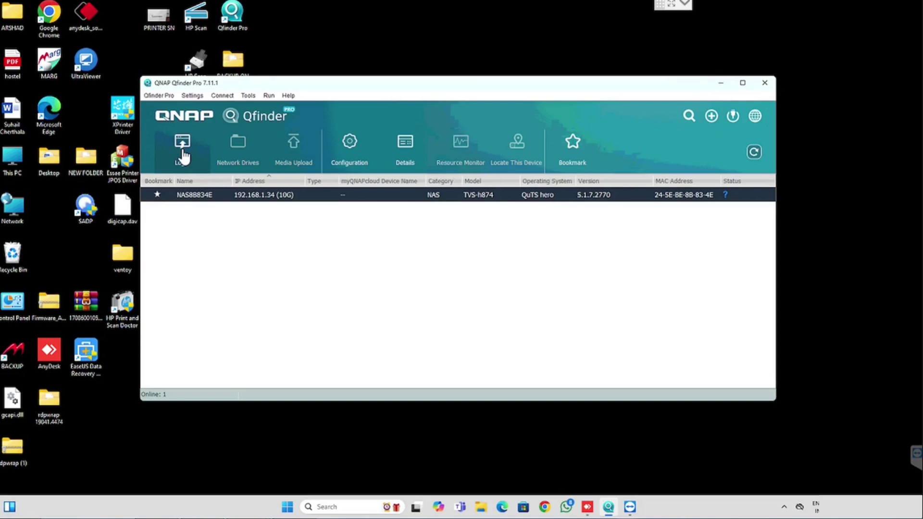
- Open the NAS web page, dismiss the warranty notice and start Smart Installation
left_click(182, 151)
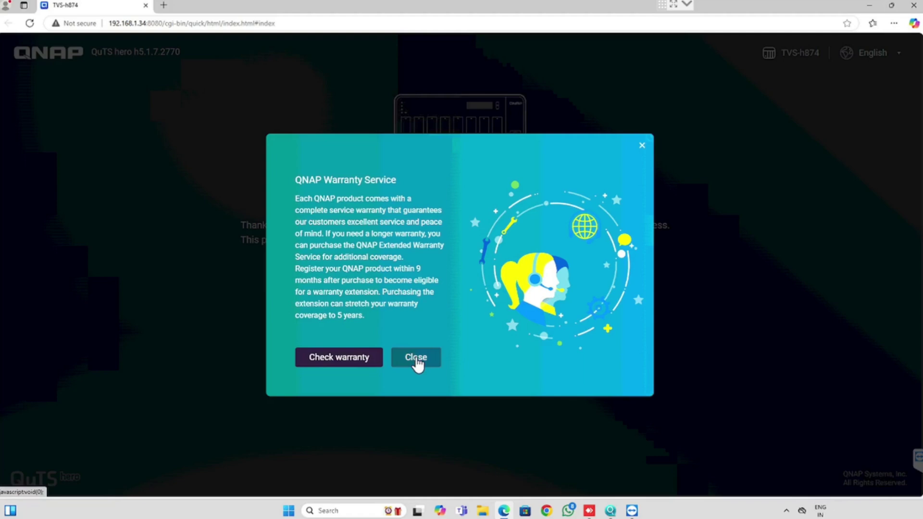
left_click(416, 361)
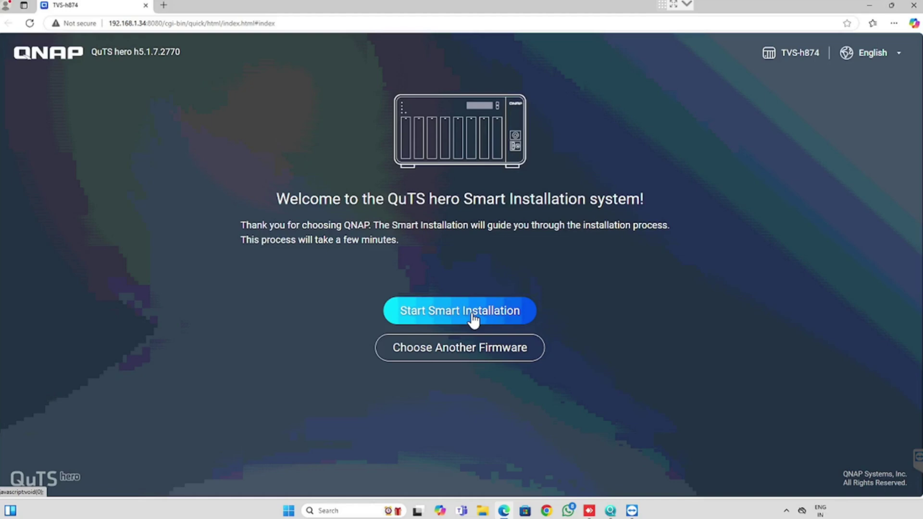
left_click(472, 313)
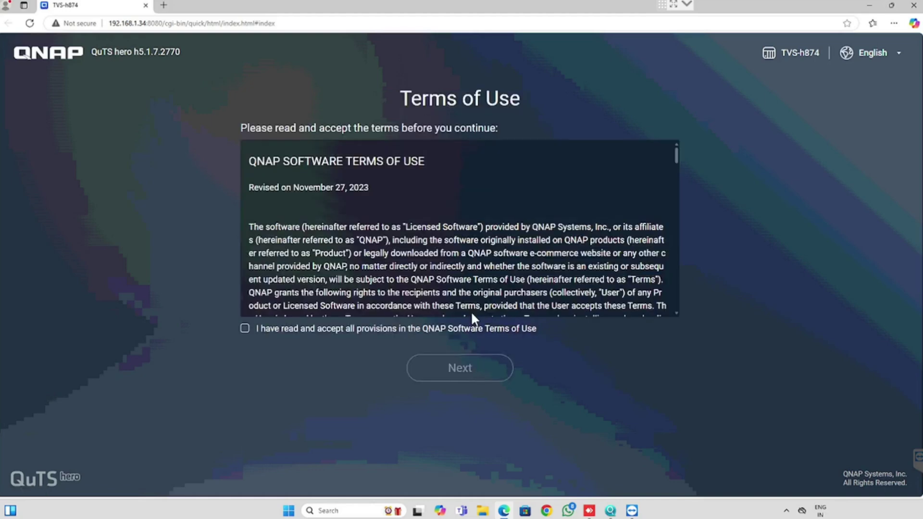
- Accept the terms of use and confirm firmware h5.1.7.2770 is up to date
left_click(244, 329)
left_click(492, 369)
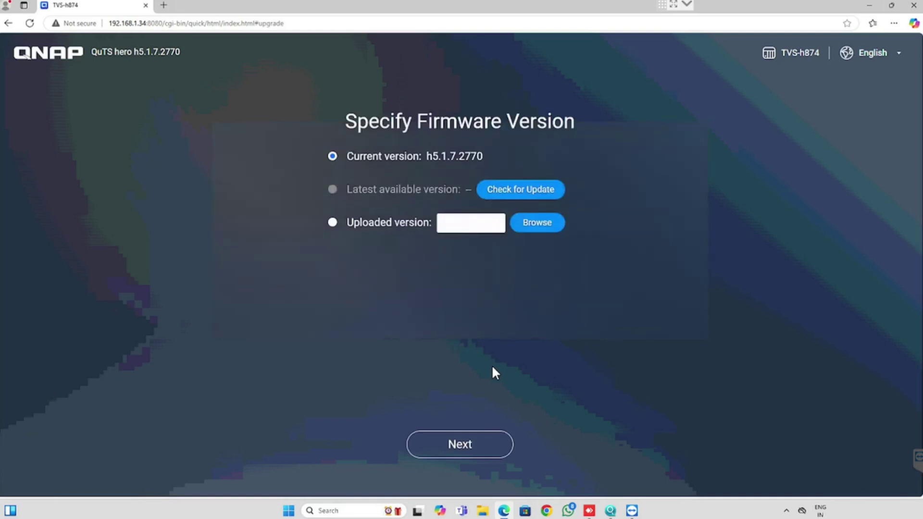
left_click(544, 198)
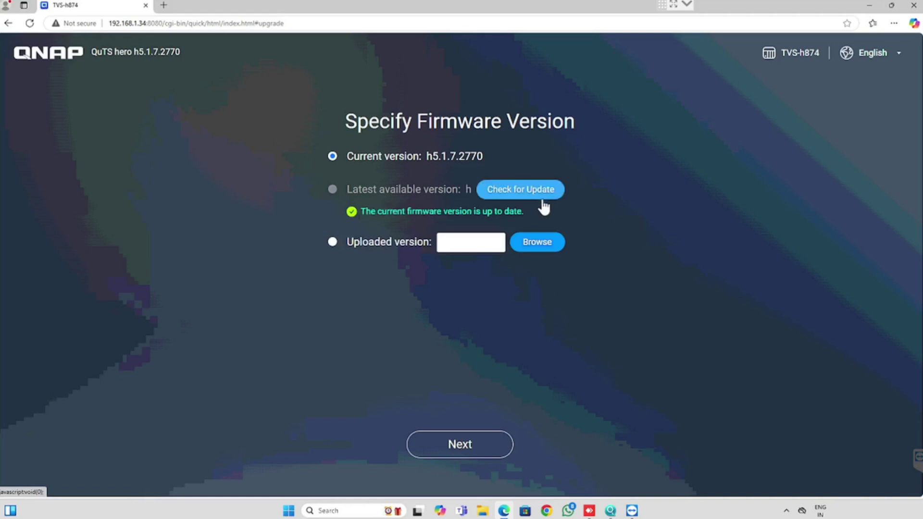
left_click(461, 444)
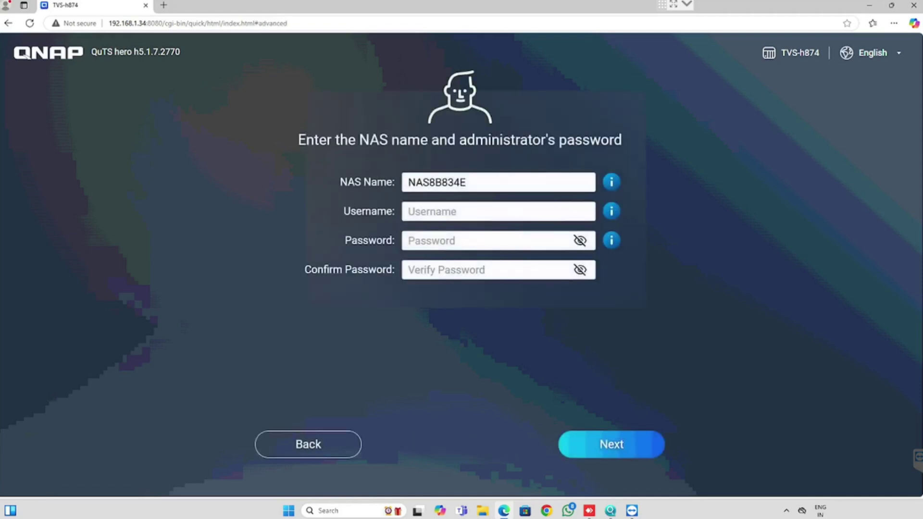
- Enter admin username nas_admin and a password, copying the password into Confirm Password
left_click(429, 210)
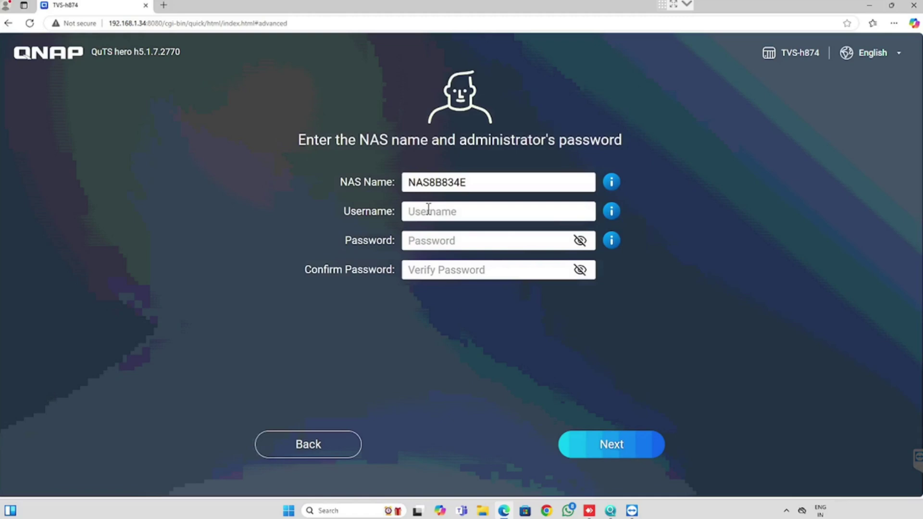
type("nas_admin")
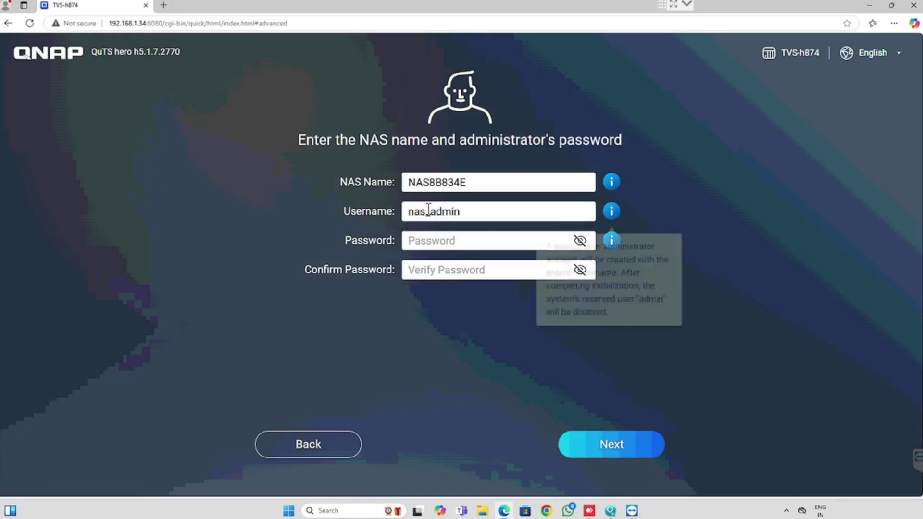
left_click(452, 240)
type("*********")
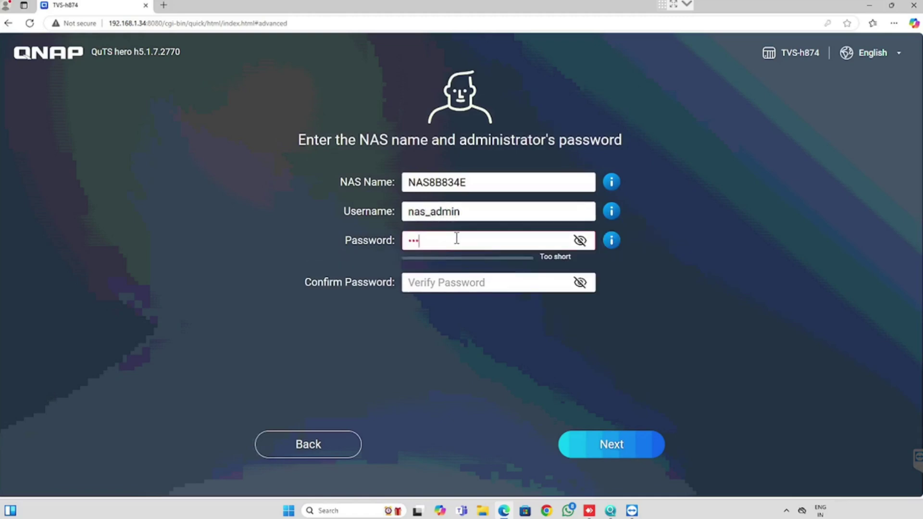
left_click(580, 240)
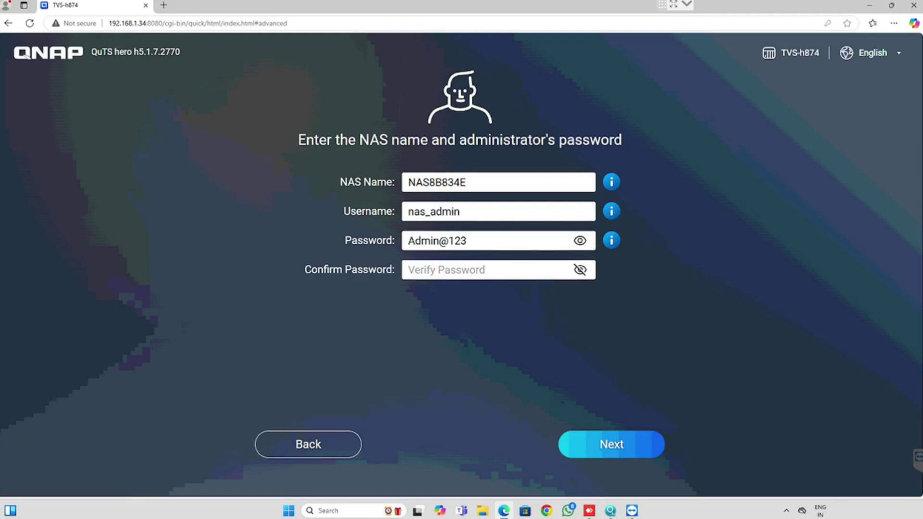
left_click_drag(474, 241, 375, 243)
left_click(457, 282)
key("ctrl+v")
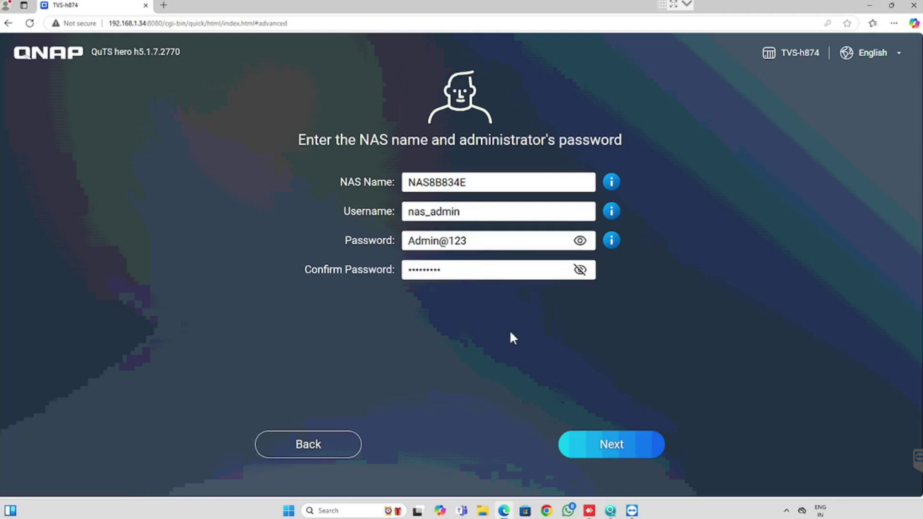
- Choose time zone (GMT+05:30) Bombay, Calcutta, Madras, New Delhi and continue to network settings
left_click(623, 446)
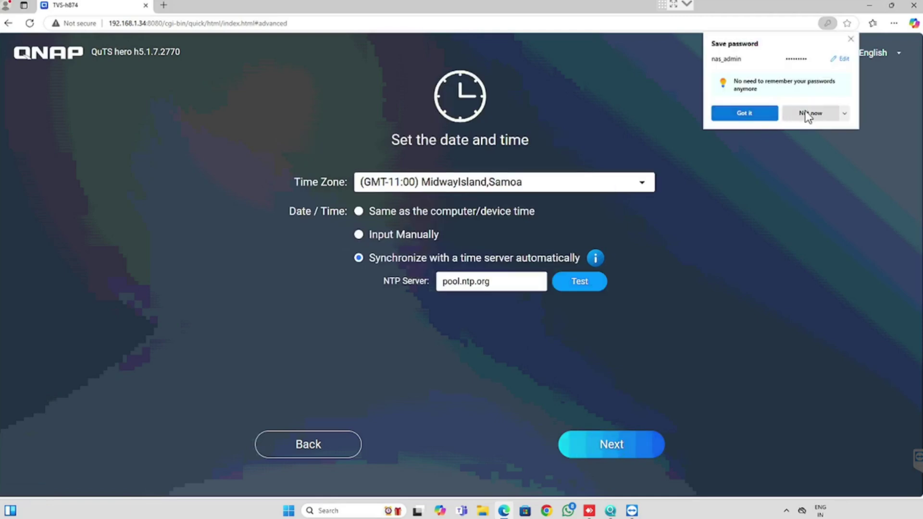
left_click(523, 187)
scroll(457, 389, "down", 15)
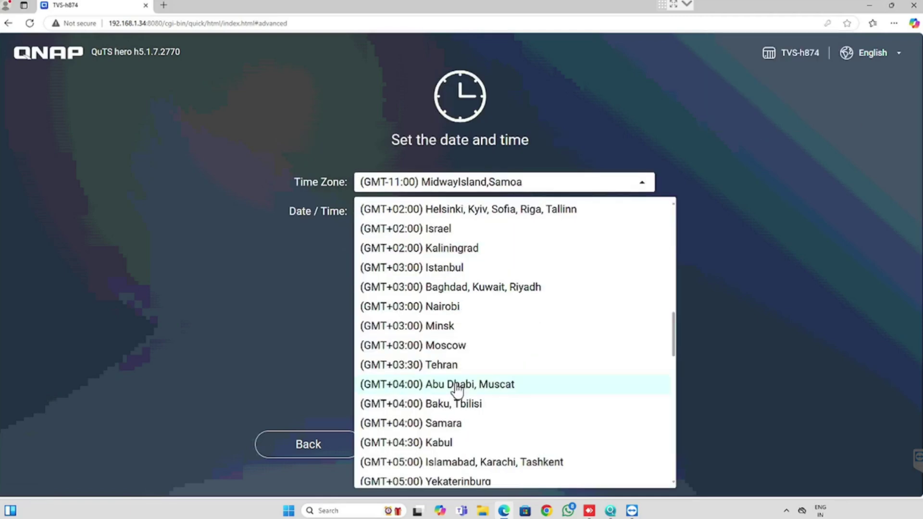
scroll(447, 356, "down", 5)
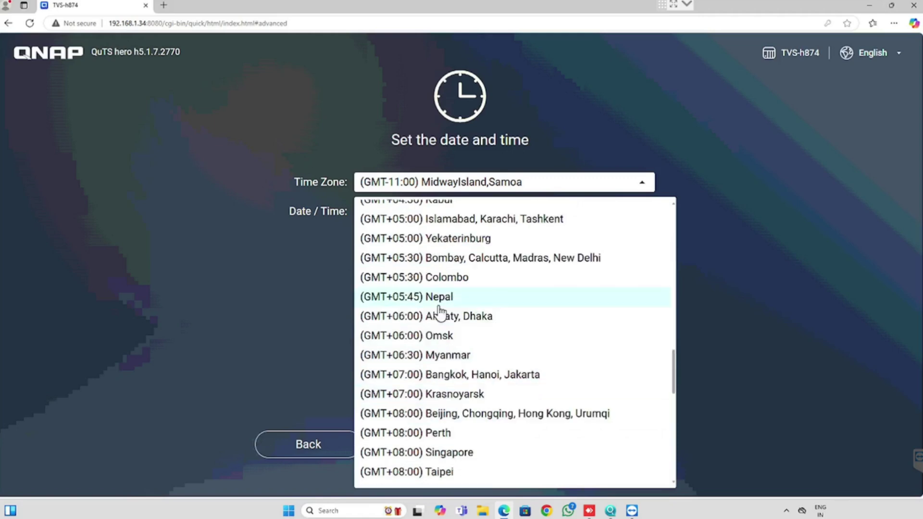
left_click(439, 264)
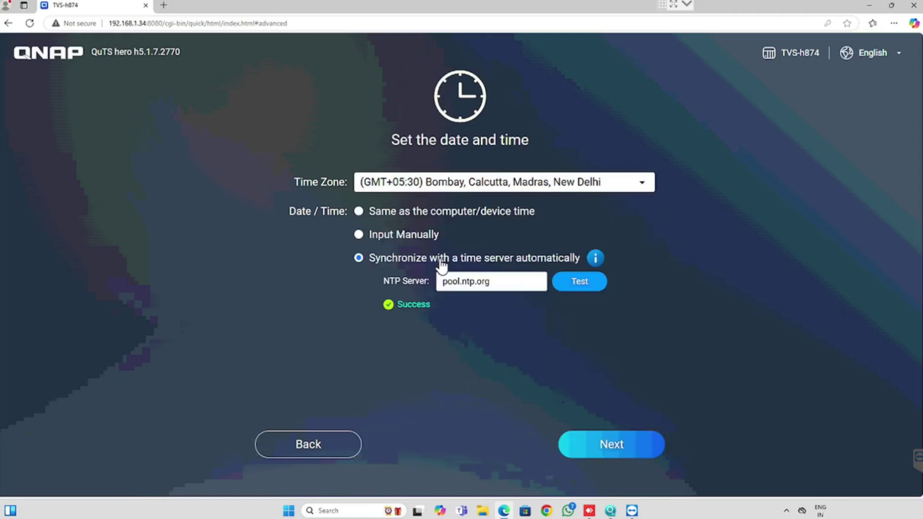
left_click(617, 450)
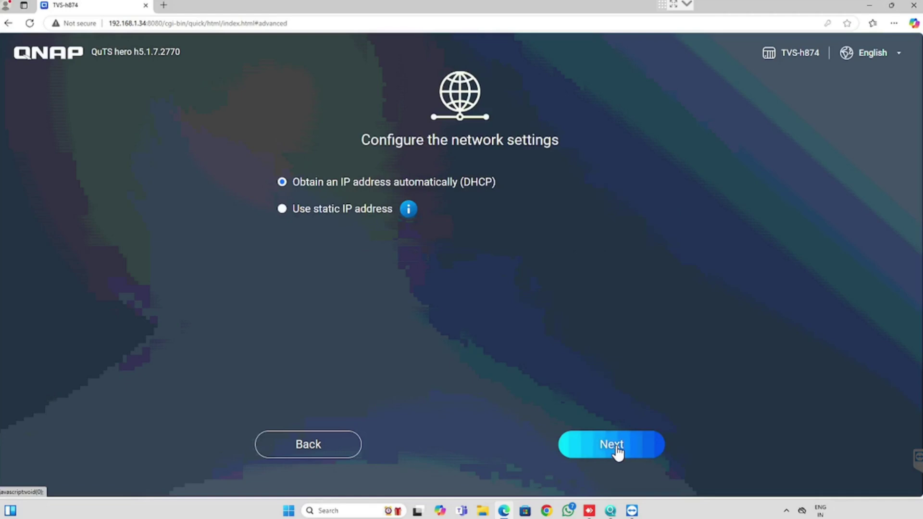
- Switch to a static IP and set the address to 192.168.1.251
left_click(284, 212)
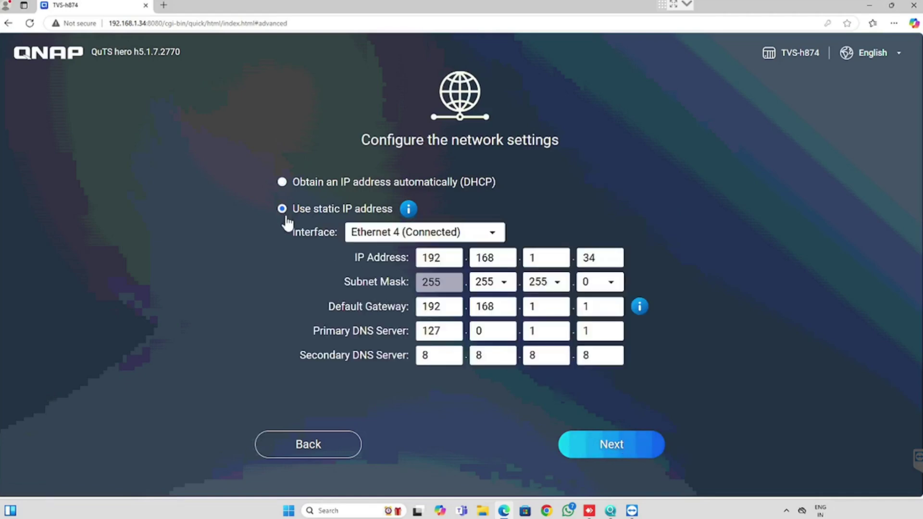
left_click_drag(596, 258, 580, 258)
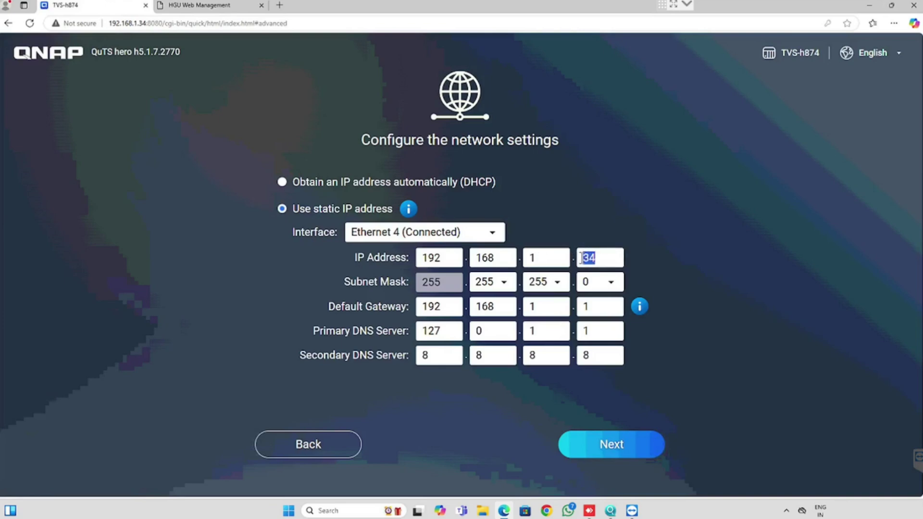
type("251")
- Set the primary DNS server to 8.8.8.8
left_click(441, 332)
key("shift+Left")
key("shift+Left")
key("shift+Left")
type("8")
key("Tab")
type("8")
key("Tab")
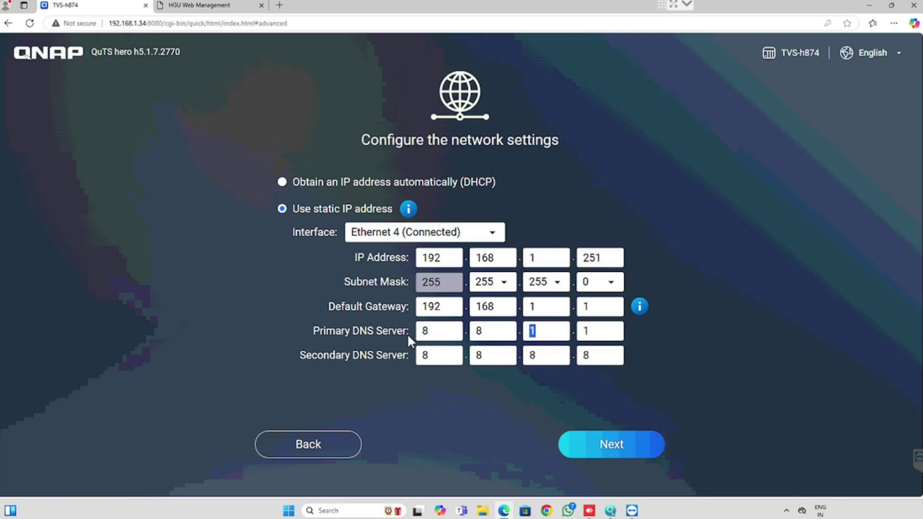
type("8")
key("Tab")
type("8")
- Set the secondary DNS server to 4.4.2.2 and keep Ethernet 4 as the interface
key("Tab")
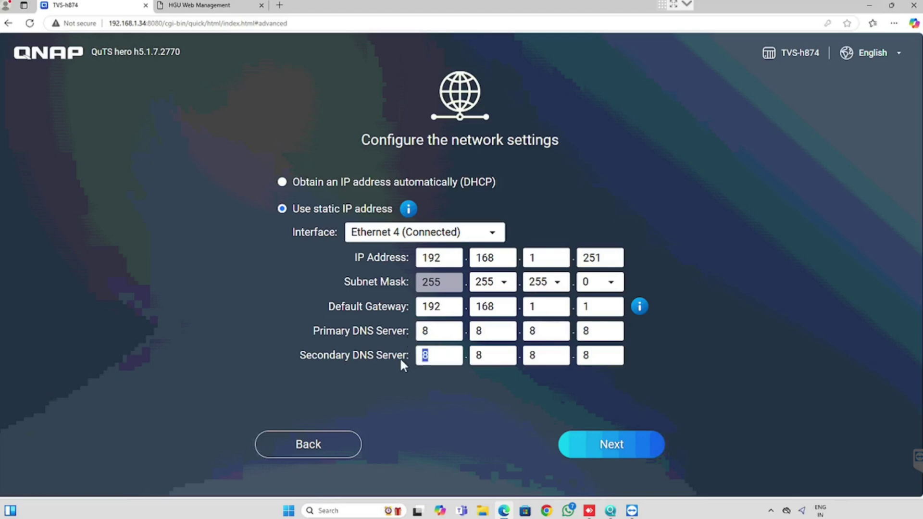
type("4")
key("Tab")
type("4")
key("Tab")
type("2")
key("Tab")
type("2")
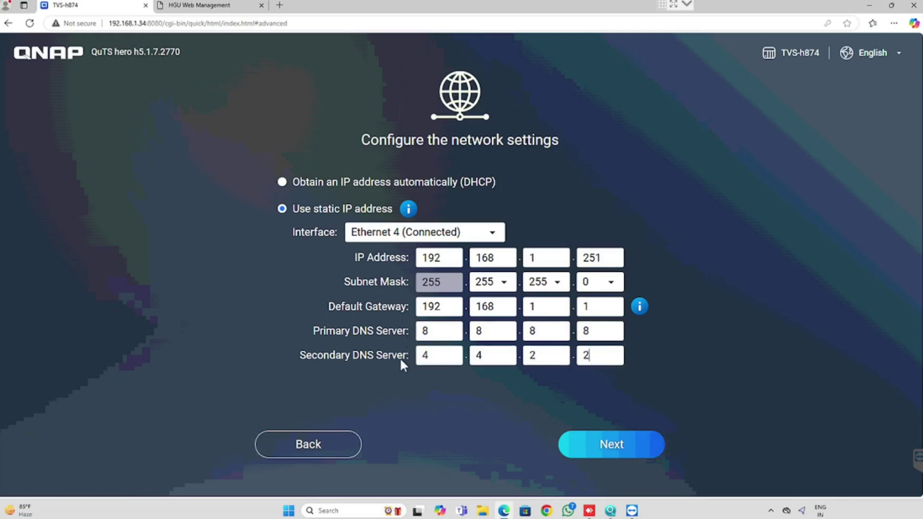
left_click(426, 236)
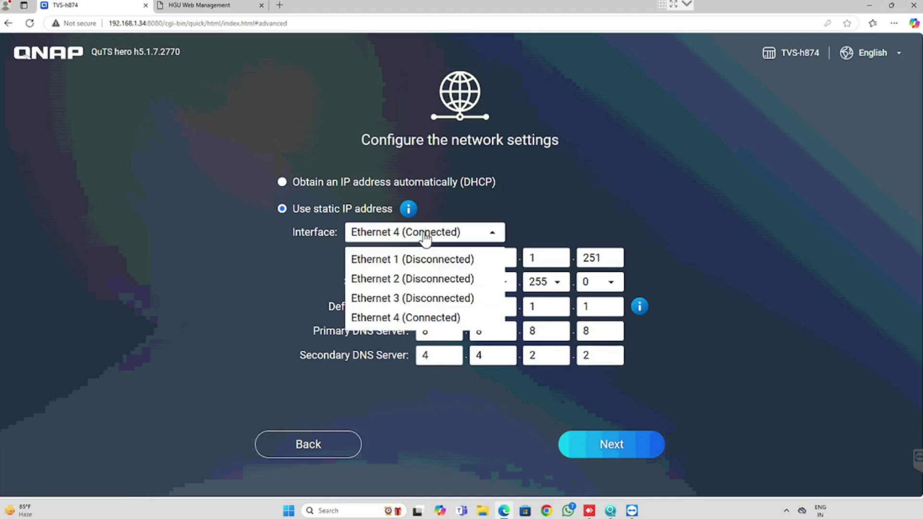
left_click(585, 210)
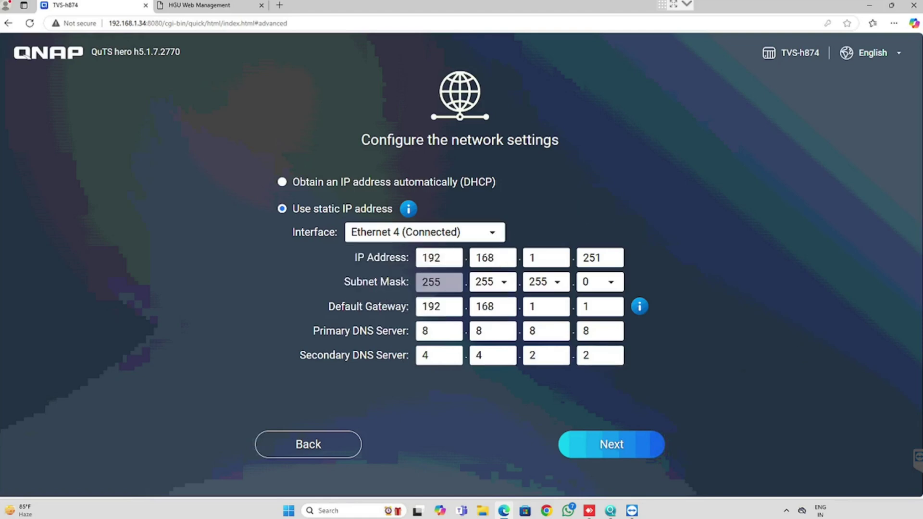
- Pass firmware update settings, review the summary, apply it and confirm drive initialization
left_click(624, 455)
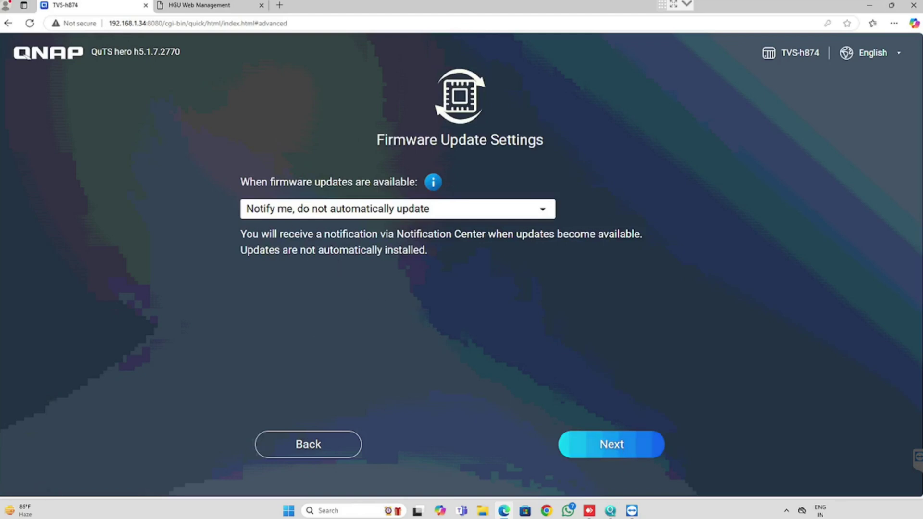
left_click(630, 459)
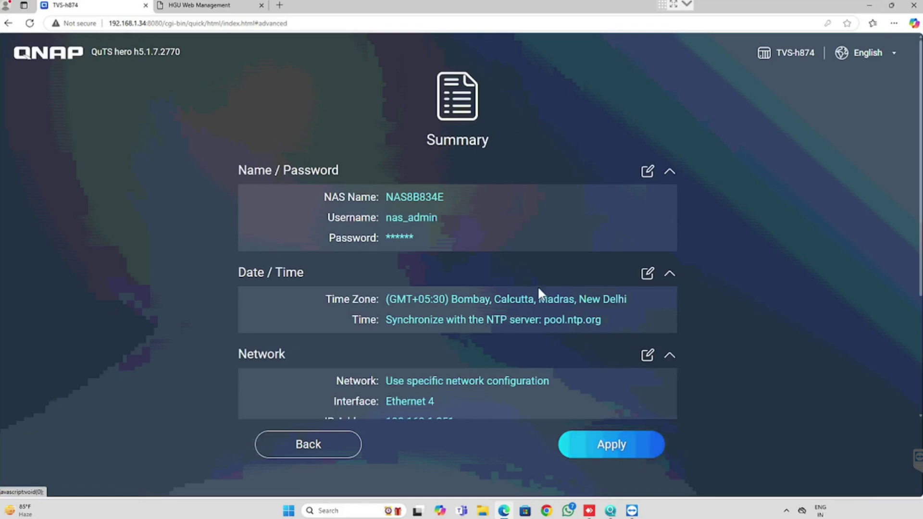
scroll(539, 288, "down", 3)
scroll(540, 292, "down", 1)
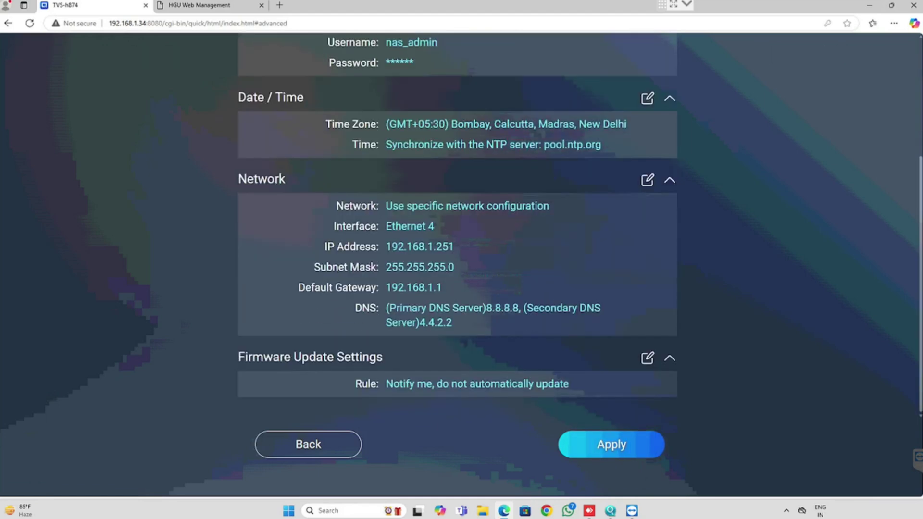
left_click(628, 446)
left_click(502, 308)
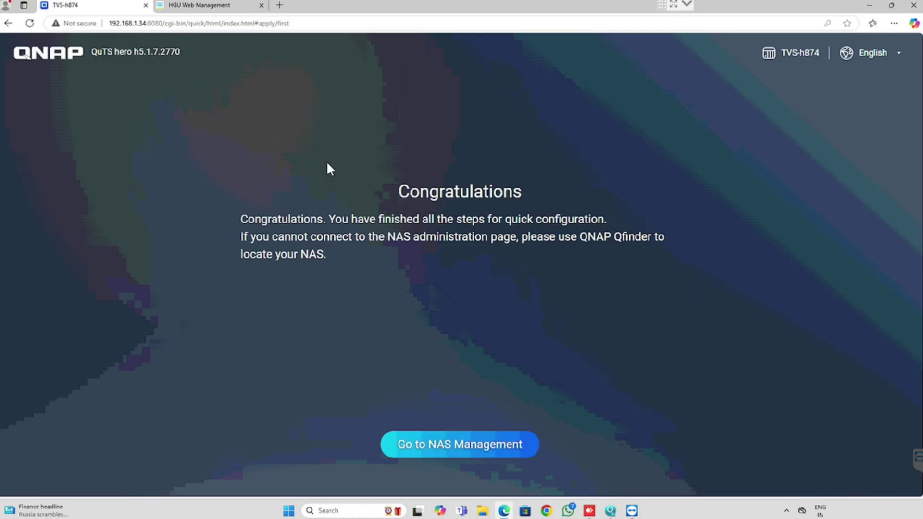
- Log into NAS management with the saved administrator username and password
left_click(452, 437)
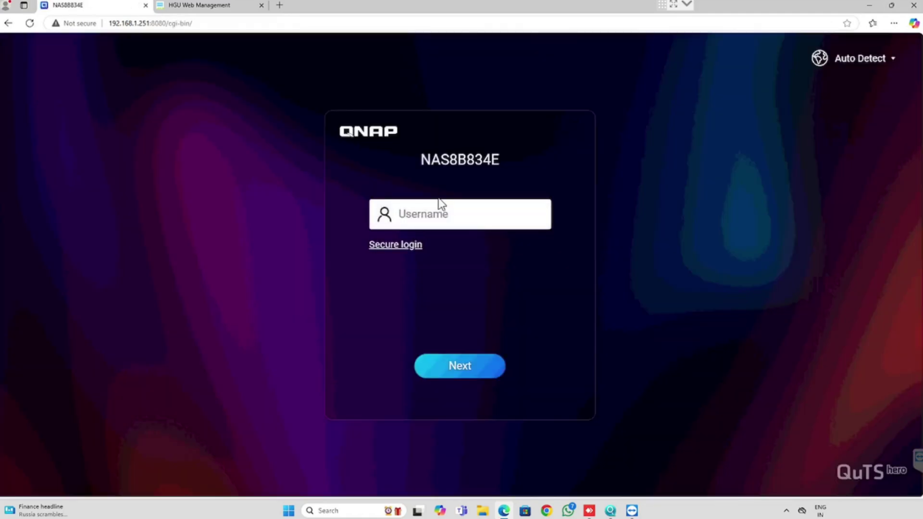
left_click(440, 204)
left_click(441, 245)
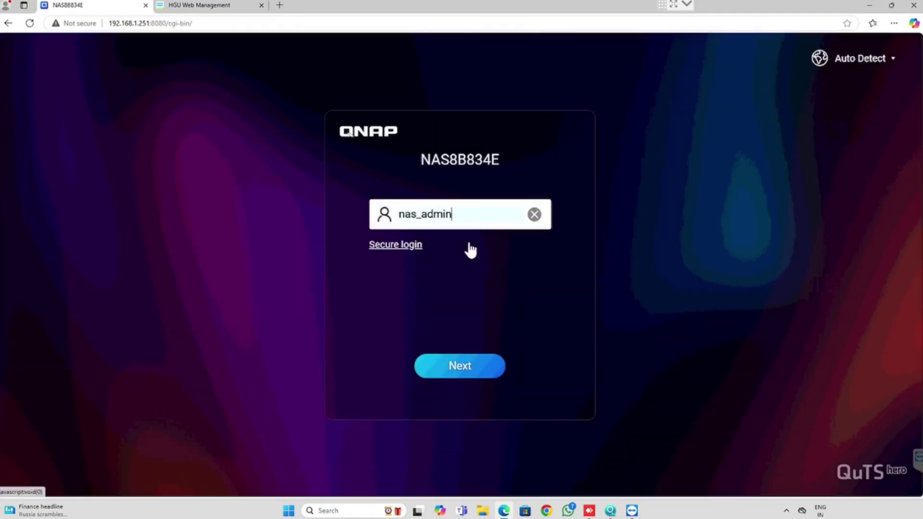
left_click(453, 369)
type("********")
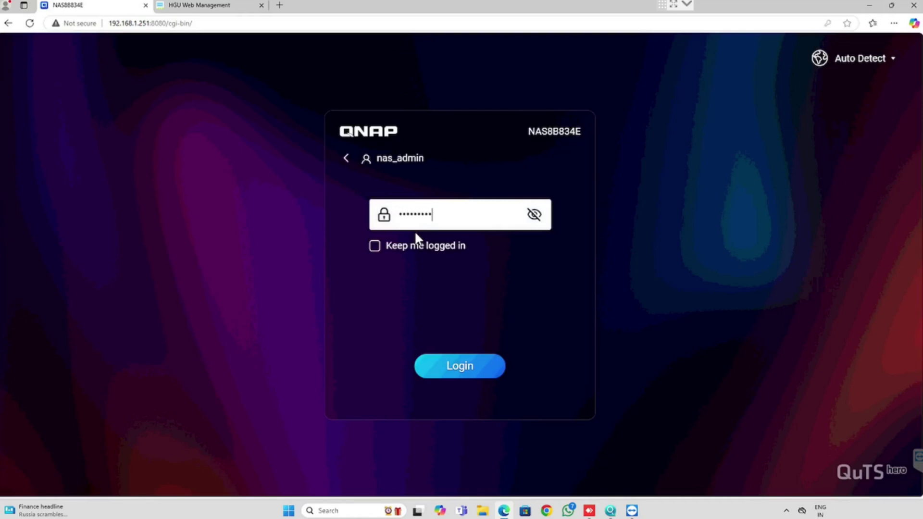
key("Return")
left_click(824, 113)
- Read through and accept the data privacy notice
left_click(474, 365)
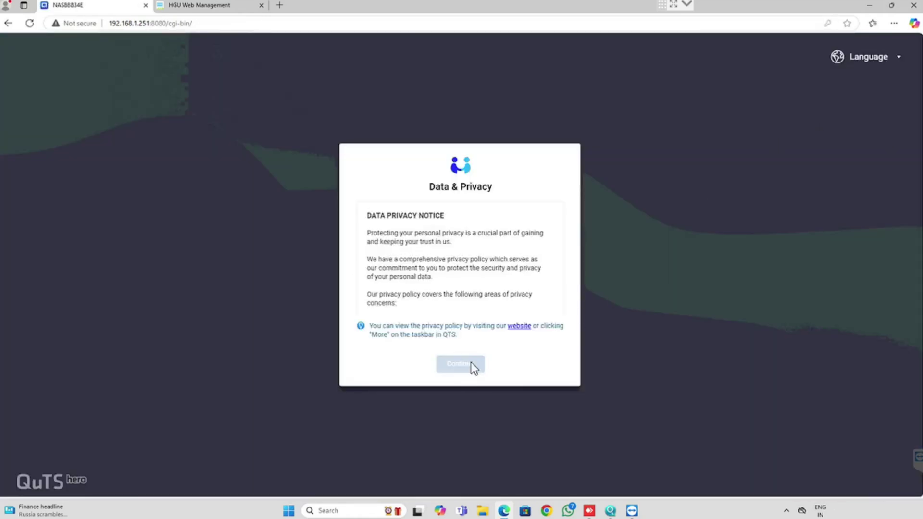
scroll(474, 271, "down", 3)
scroll(474, 271, "down", 5)
left_click(467, 364)
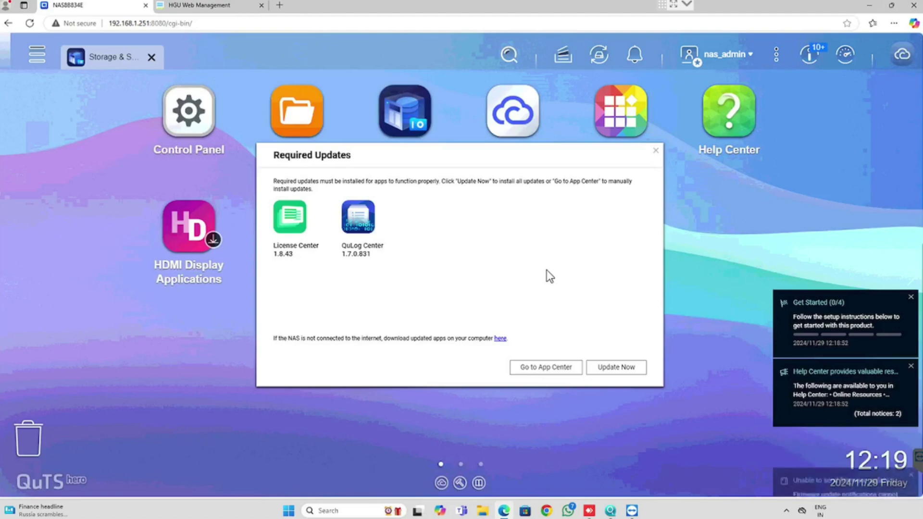
- Close the Welcome and Data Collection dialogs and inspect the 2 M.2 SSDs and 8 HDDs
left_click(671, 153)
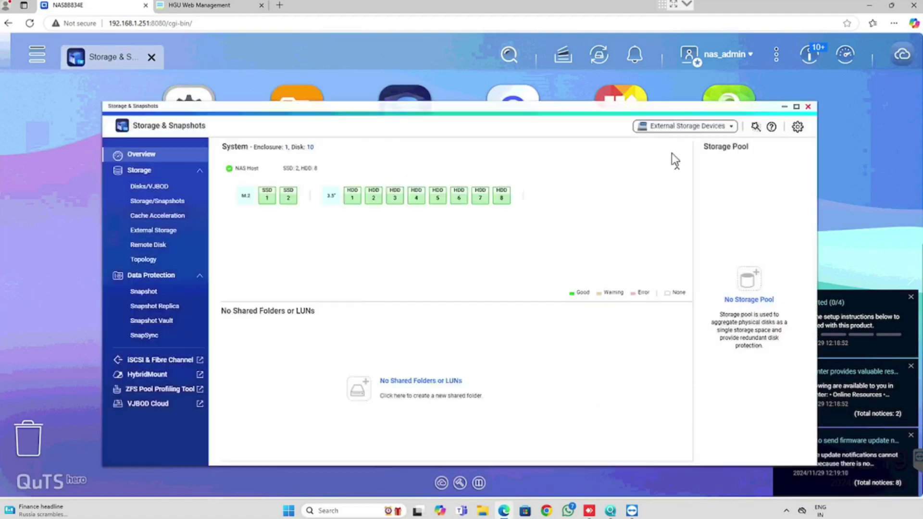
left_click(437, 373)
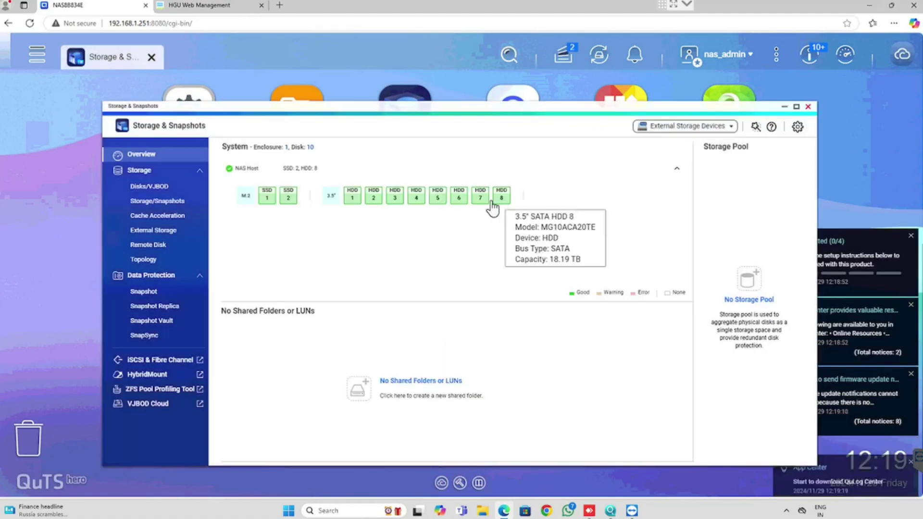
mouse_move(501, 206)
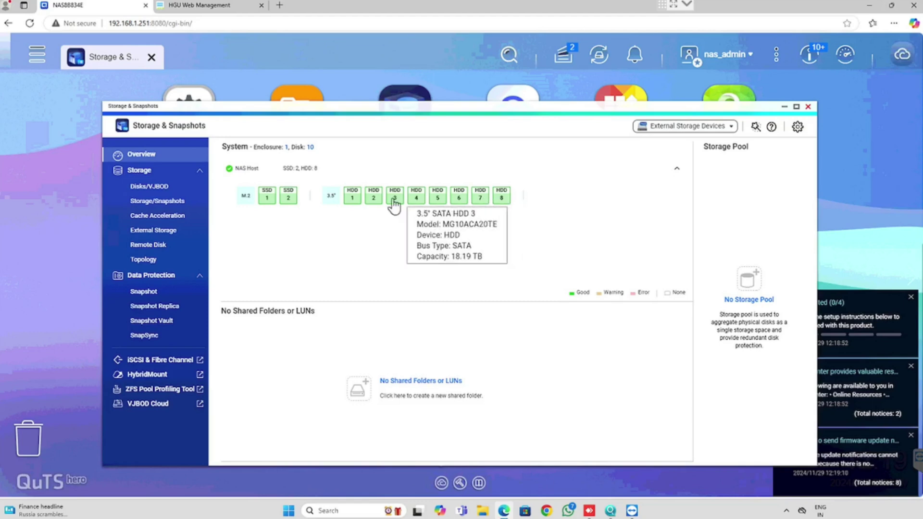
mouse_move(377, 204)
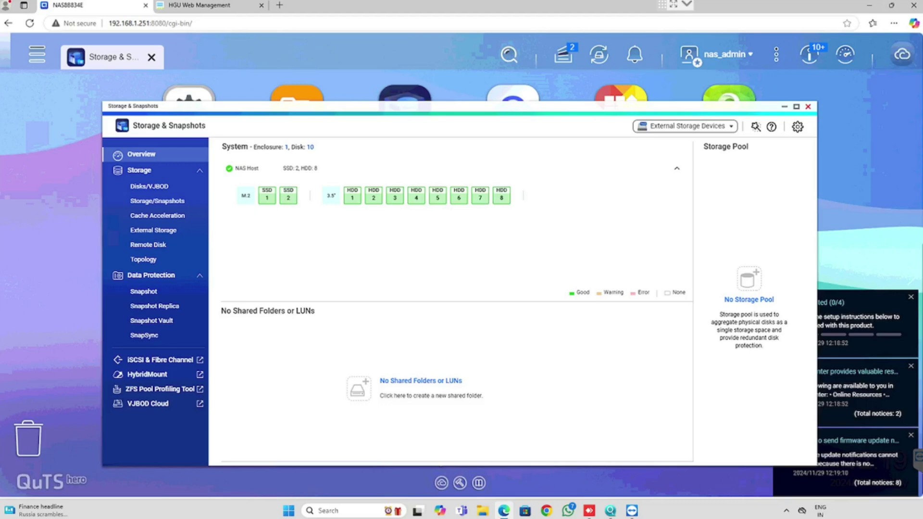
mouse_move(284, 203)
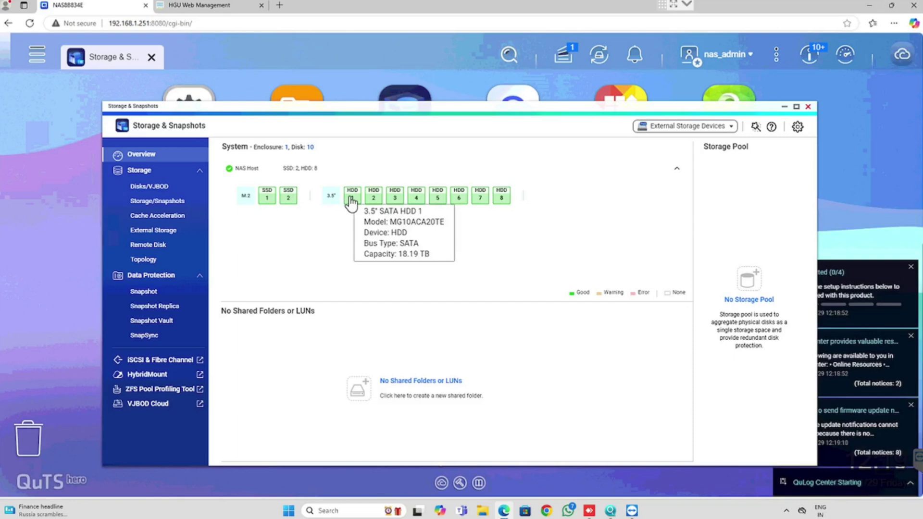
- Open Storage/Snapshots and start the New Storage Pool wizard
left_click(163, 203)
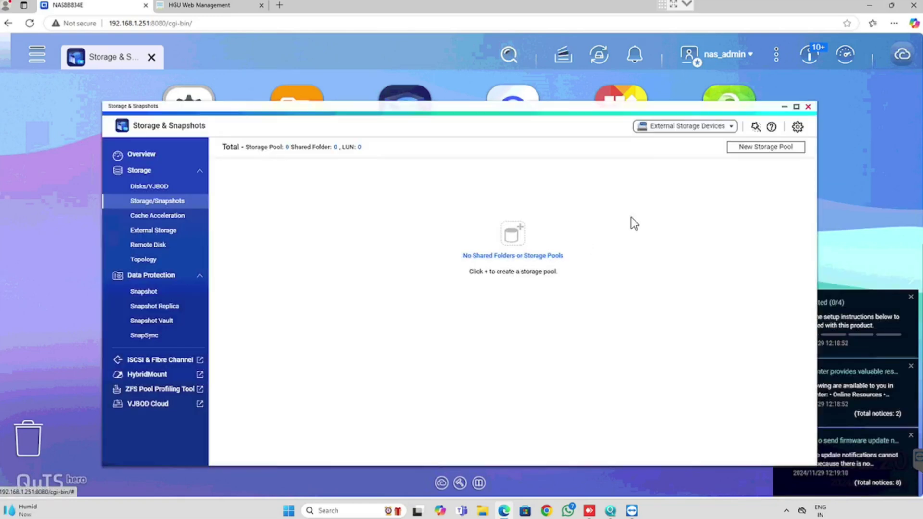
left_click(743, 147)
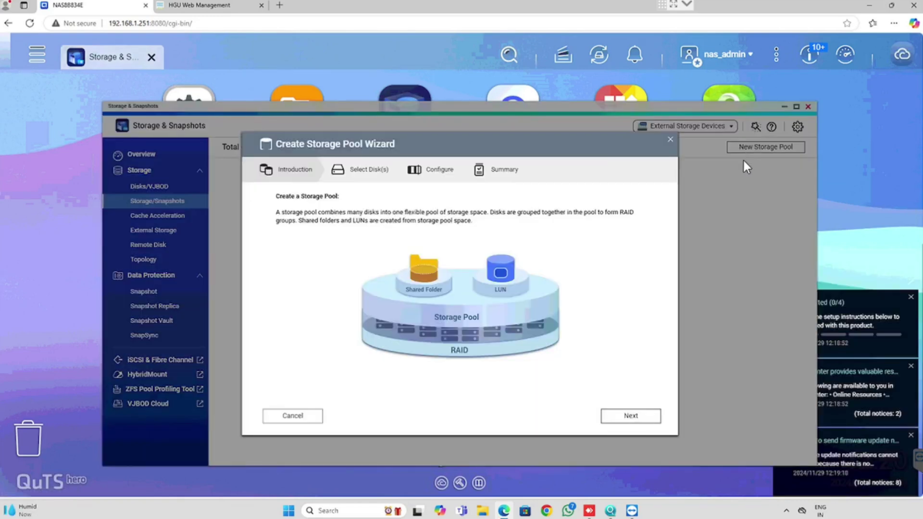
left_click(644, 423)
- Select SATA HDDs 1–4 as a RAID 5 group (52.50 TB) and proceed
left_click(284, 284)
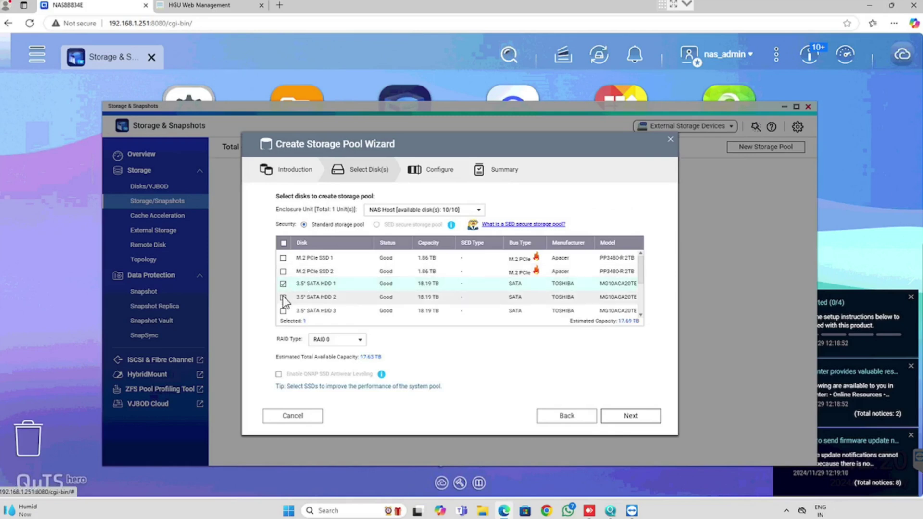
left_click(283, 297)
left_click(283, 310)
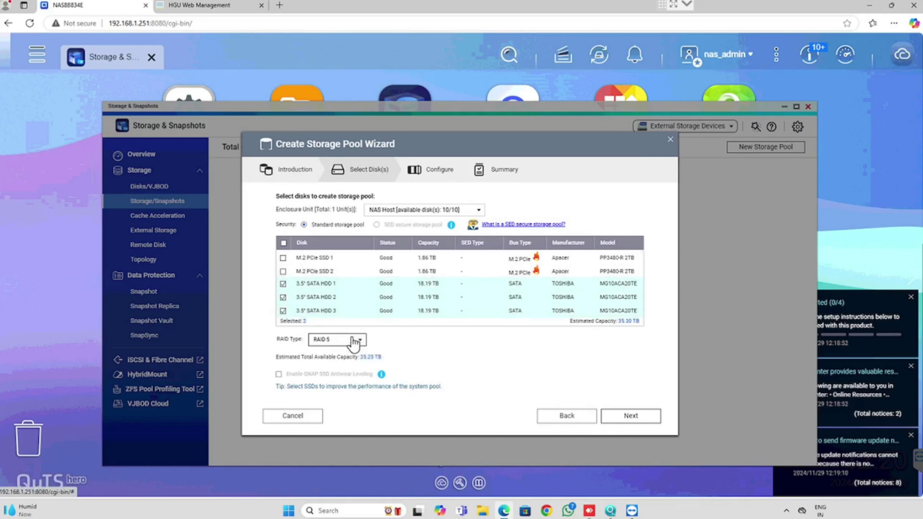
left_click(354, 342)
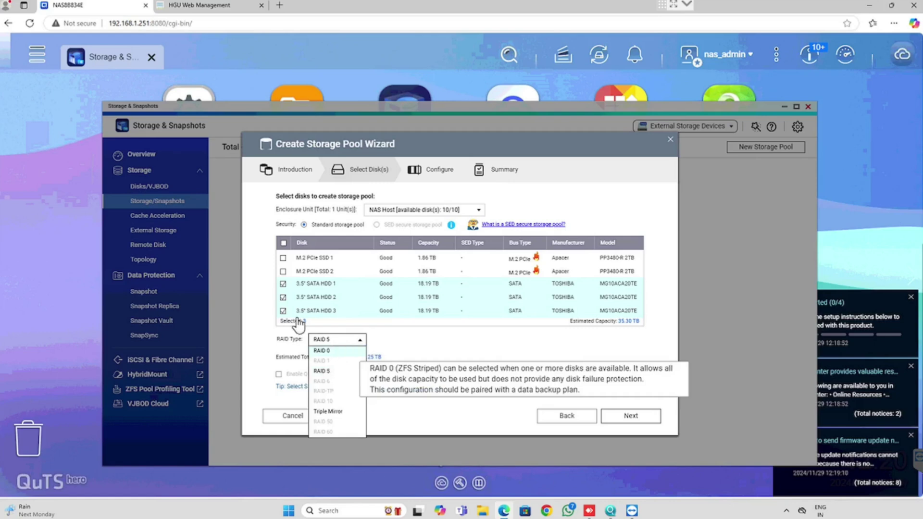
scroll(304, 304, "down", 3)
left_click(283, 276)
left_click(284, 290)
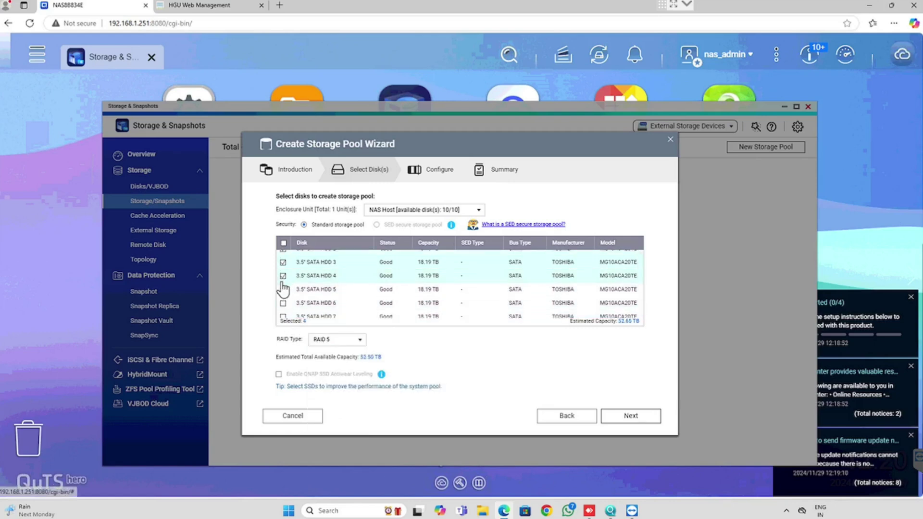
left_click(284, 303)
scroll(286, 305, "down", 1)
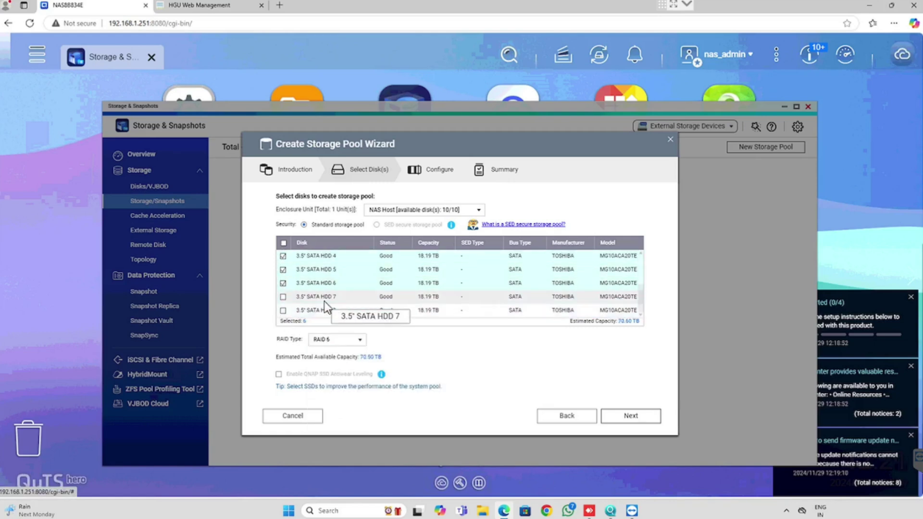
left_click(283, 303)
scroll(285, 305, "down", 1)
left_click(283, 303)
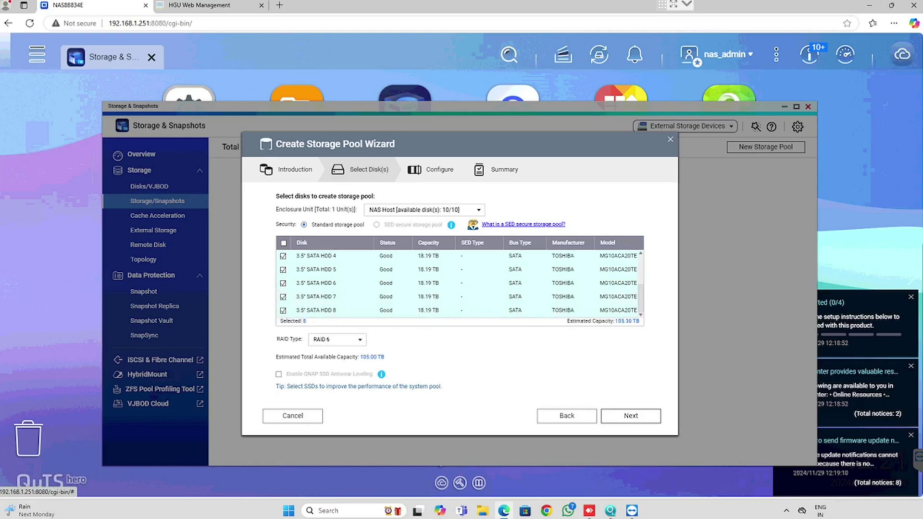
left_click(343, 340)
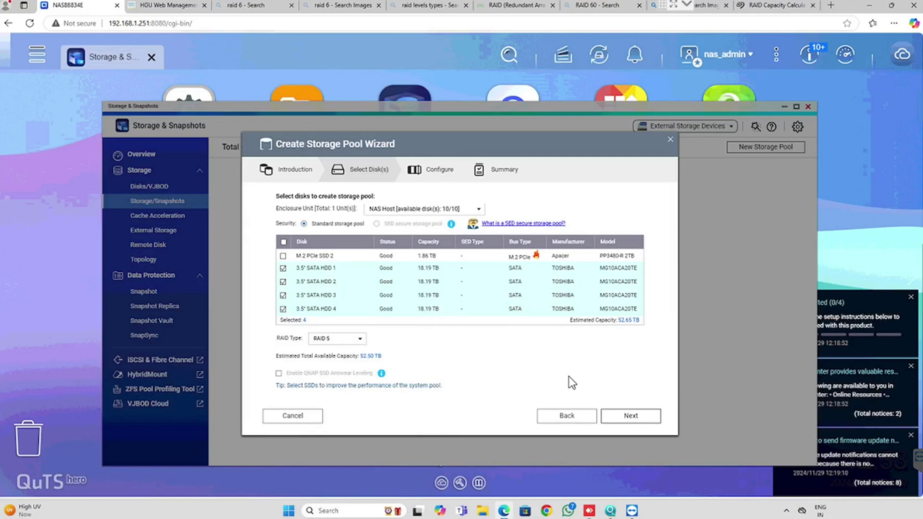
left_click(644, 418)
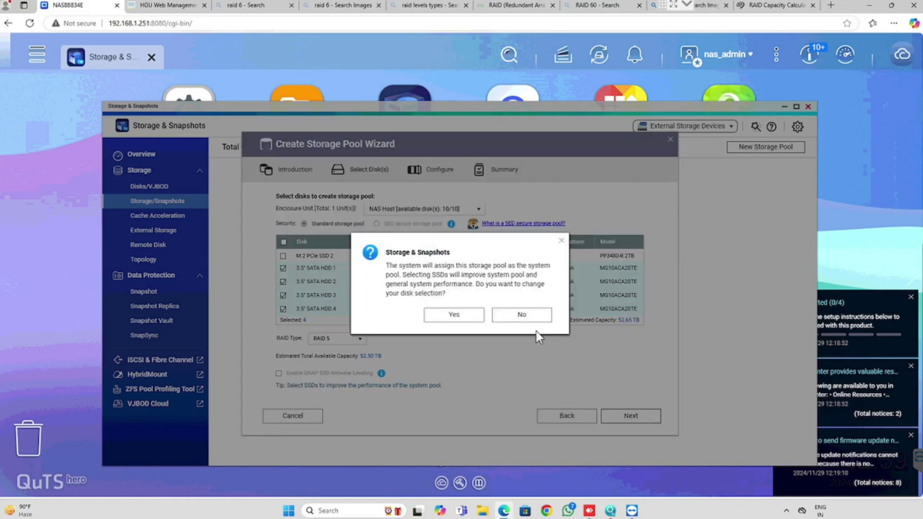
- Create the four-HDD RAID 5 pool with 10% over-provisioning and 20% snapshot space, accepting data erasure
left_click(529, 317)
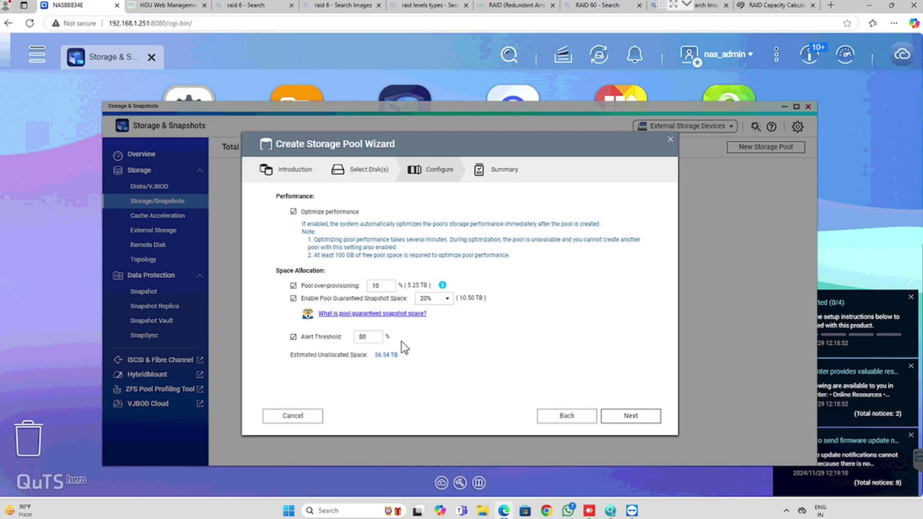
left_click(645, 420)
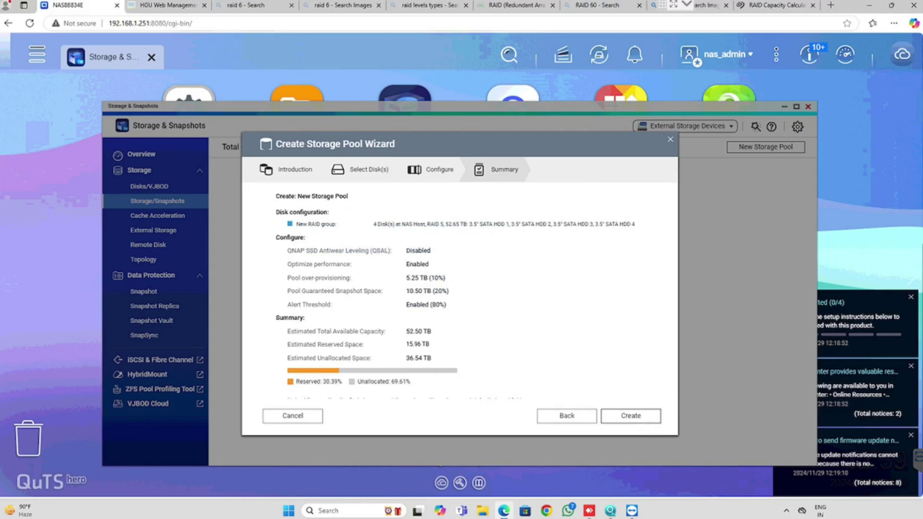
scroll(441, 328, "down", 1)
left_click(638, 416)
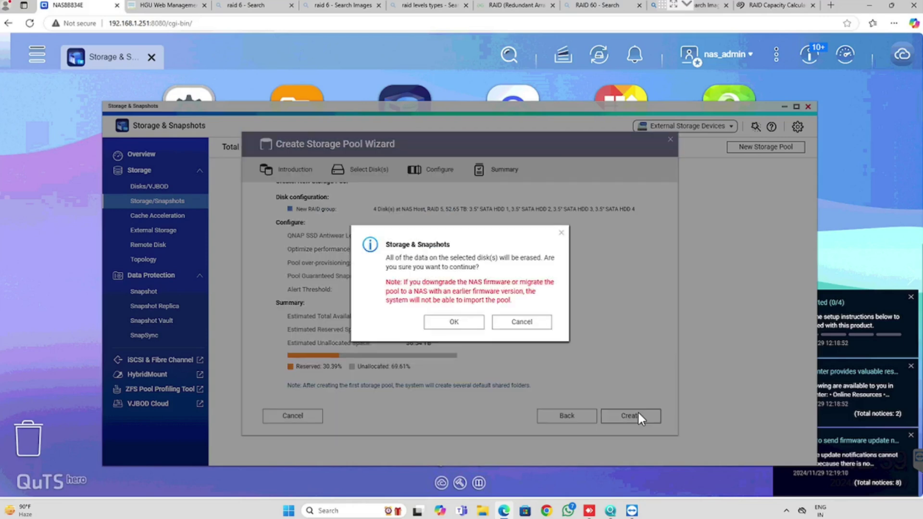
left_click(454, 322)
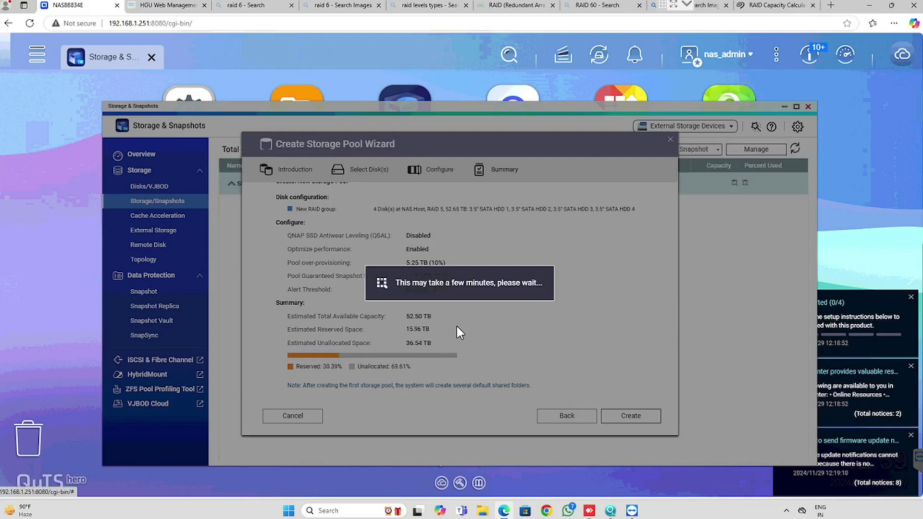
- Build a second storage pool from the three remaining hard drives, ready at 52.63 TB
left_click(633, 149)
left_click(639, 169)
left_click(631, 416)
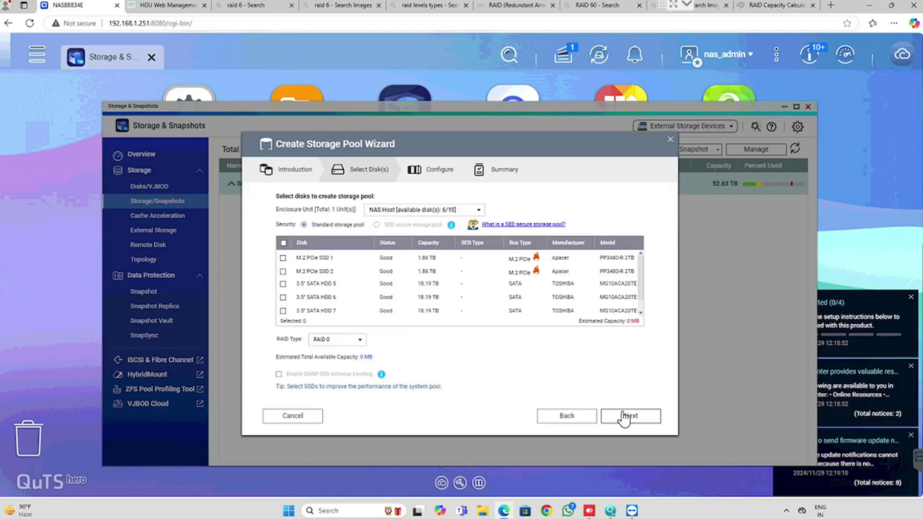
left_click(283, 309)
left_click(283, 296)
left_click(283, 282)
left_click(640, 420)
left_click(639, 419)
left_click(640, 419)
left_click(455, 323)
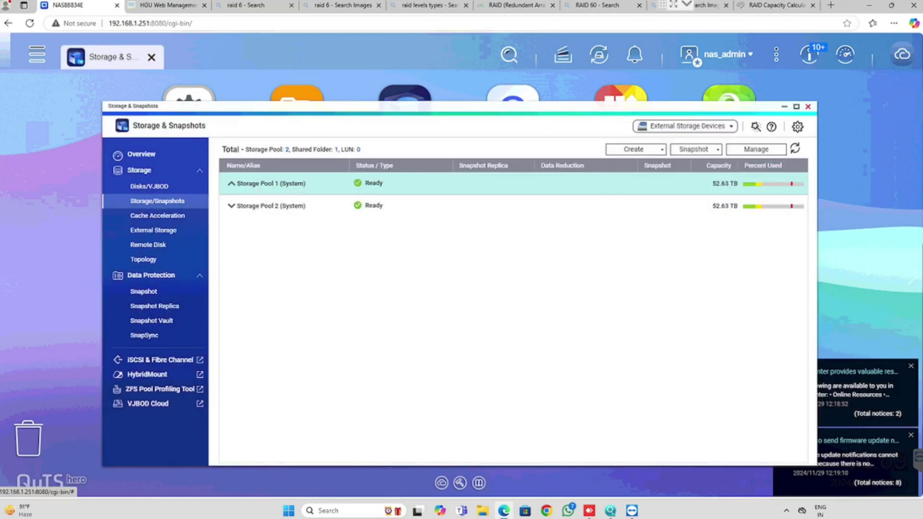
left_click(174, 217)
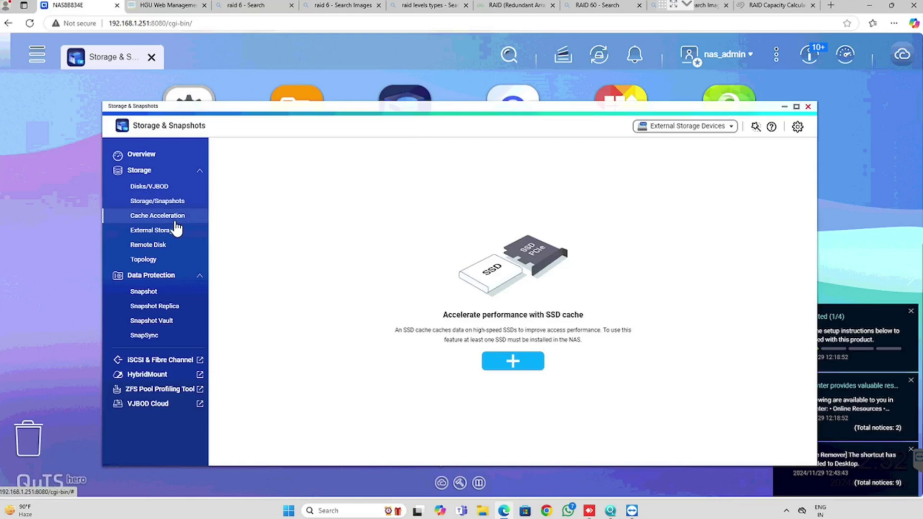
- Start the SSD cache wizard with the combined read and write cache type
left_click(508, 362)
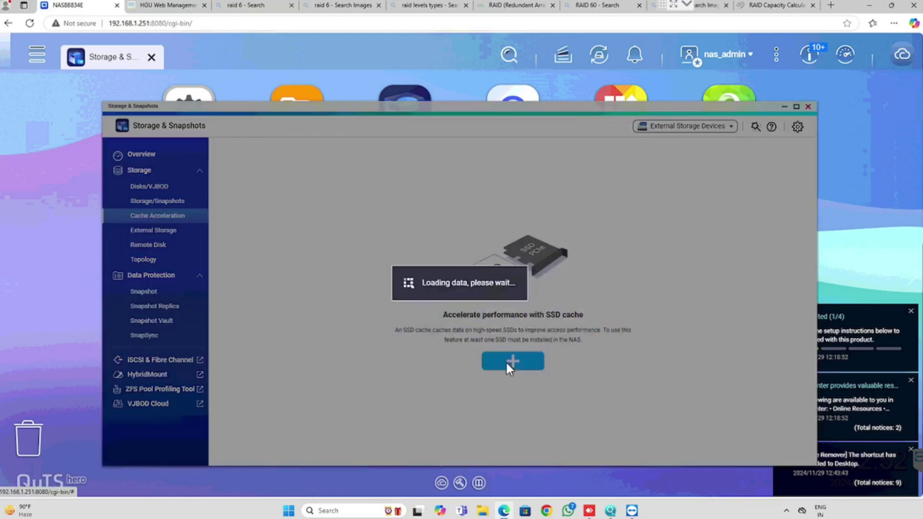
left_click(321, 359)
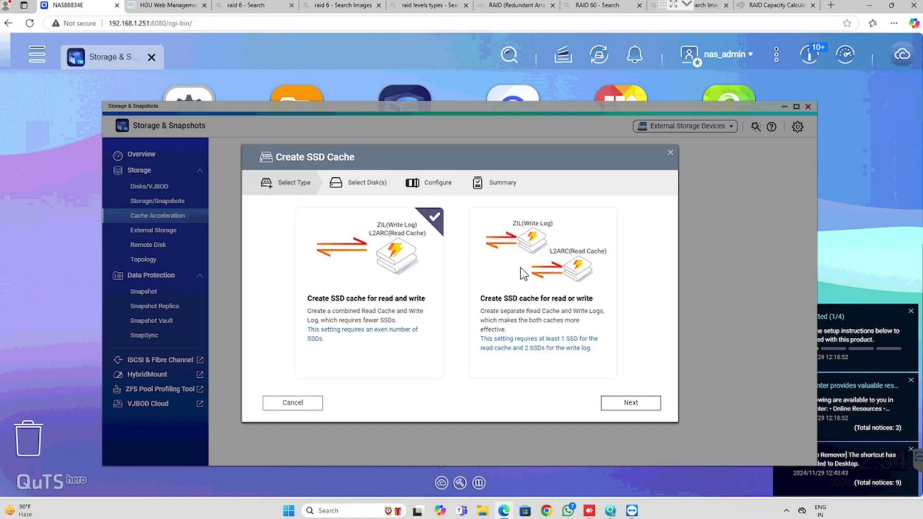
left_click(634, 404)
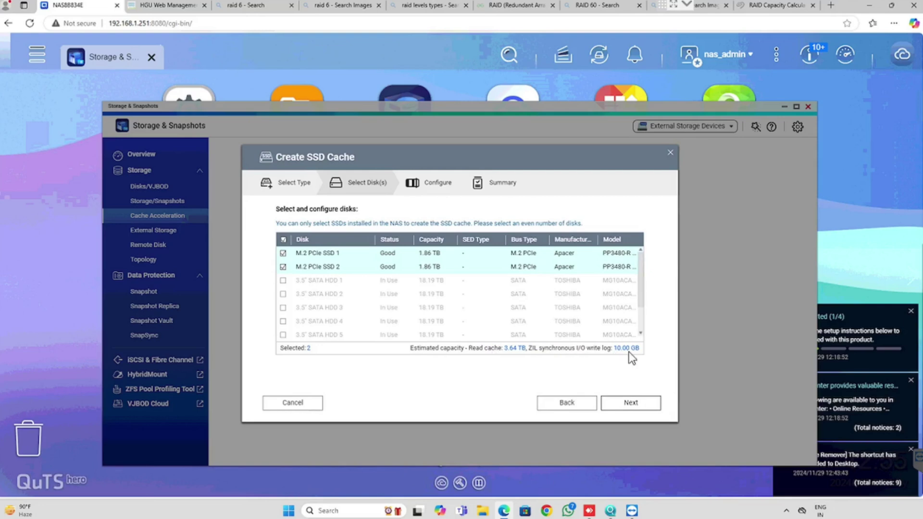
- Set read cache on Storage Pool 2, write log on both pools, All I/O mode, and create the cache
left_click(634, 406)
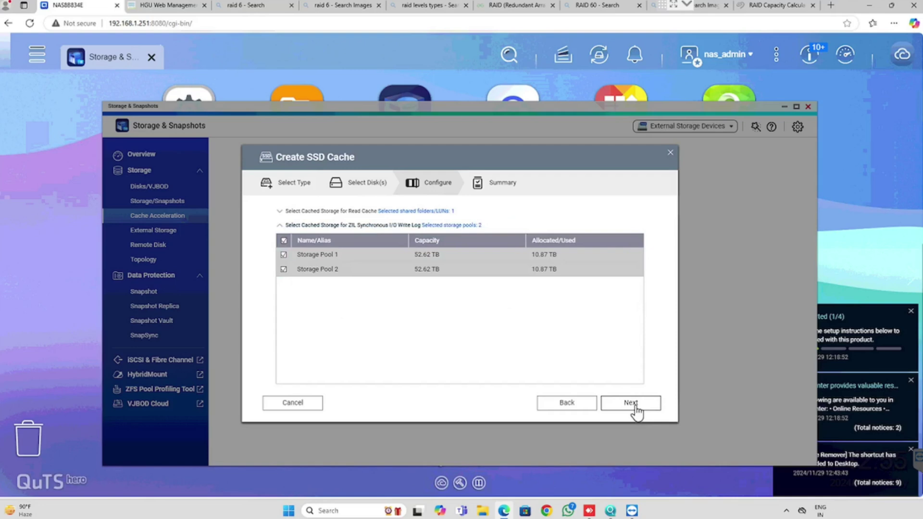
left_click(467, 225)
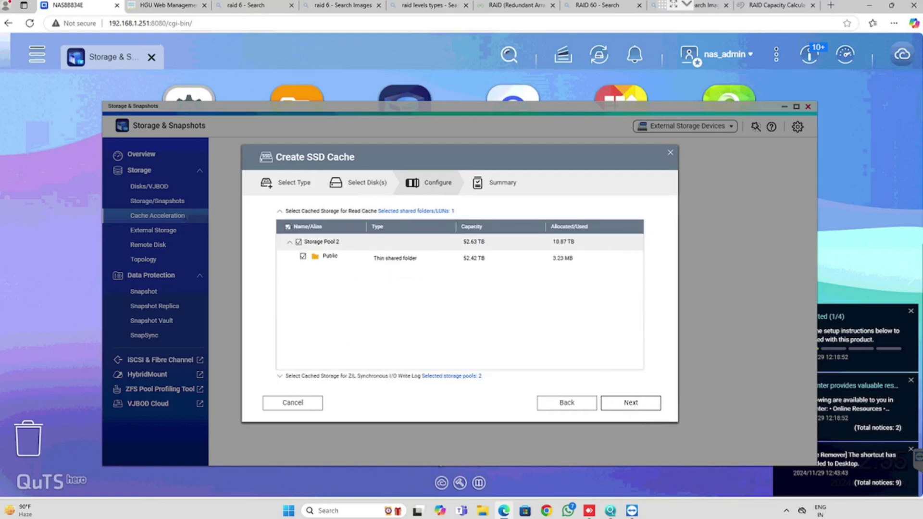
left_click(285, 212)
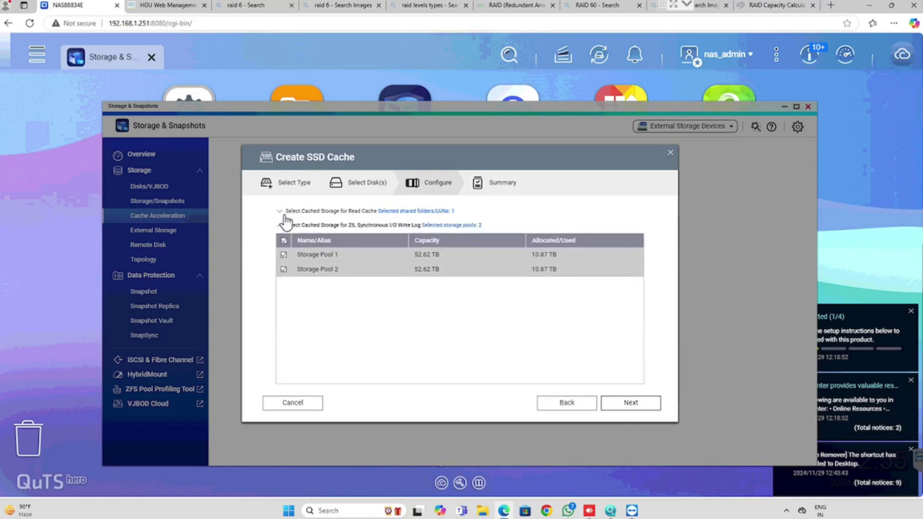
left_click(640, 406)
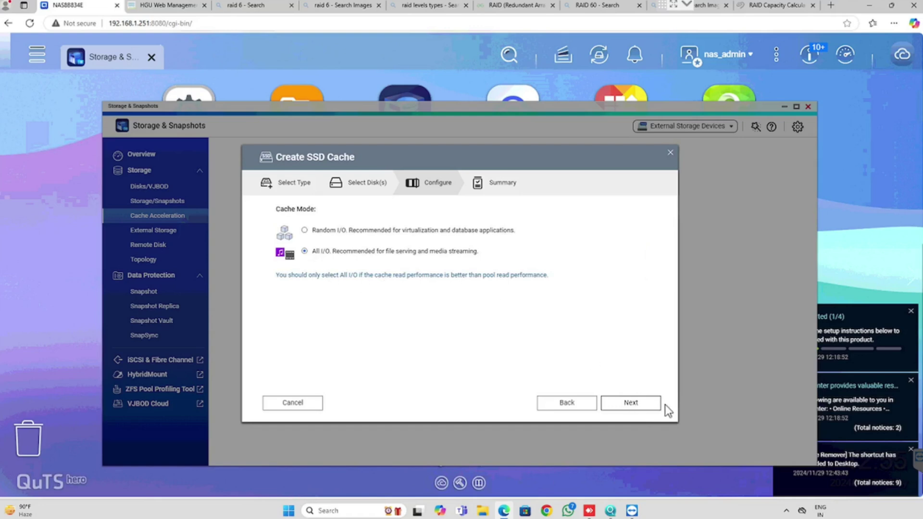
left_click(655, 411)
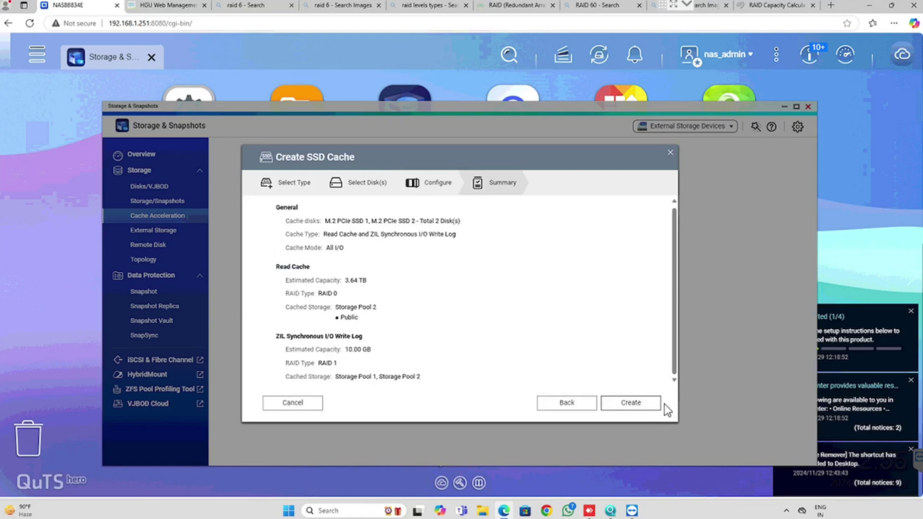
left_click(650, 402)
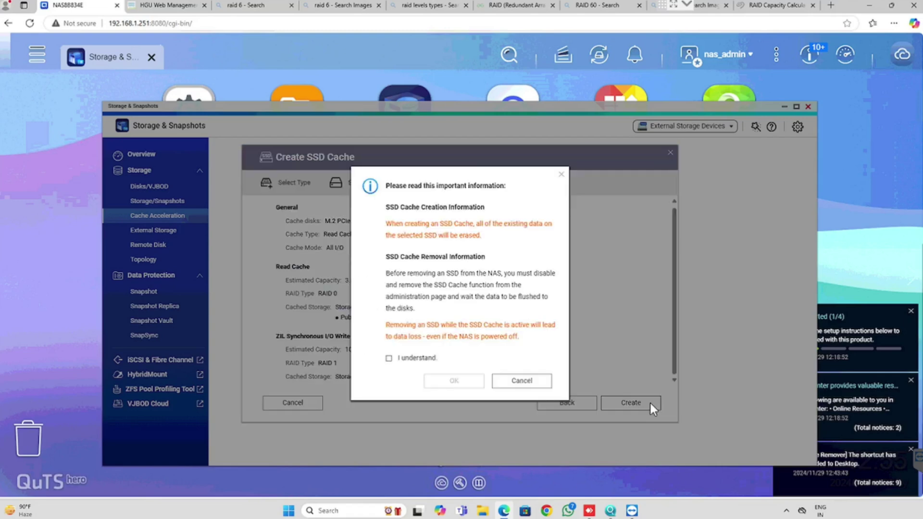
- Accept the SSD erasure warning, then verify both M.2 SSDs show a cache role in Disks/VJBOD
left_click(388, 359)
left_click(454, 380)
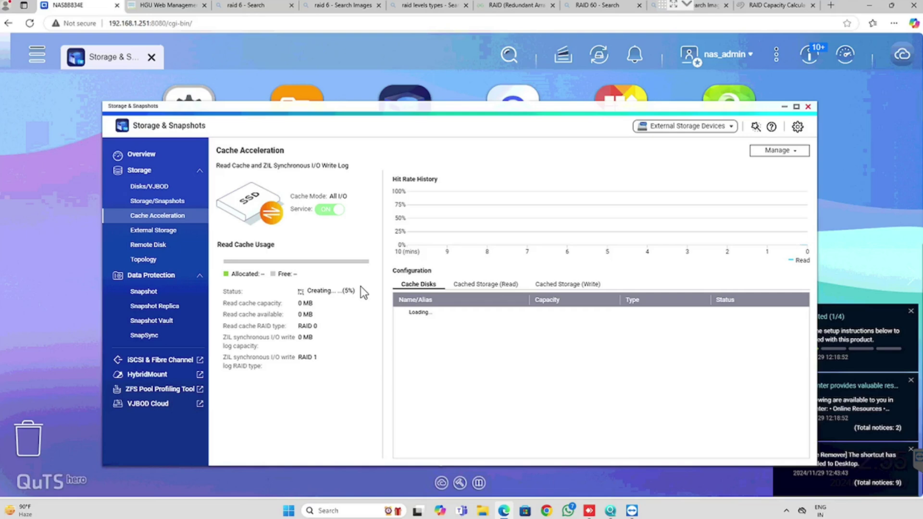
left_click(152, 205)
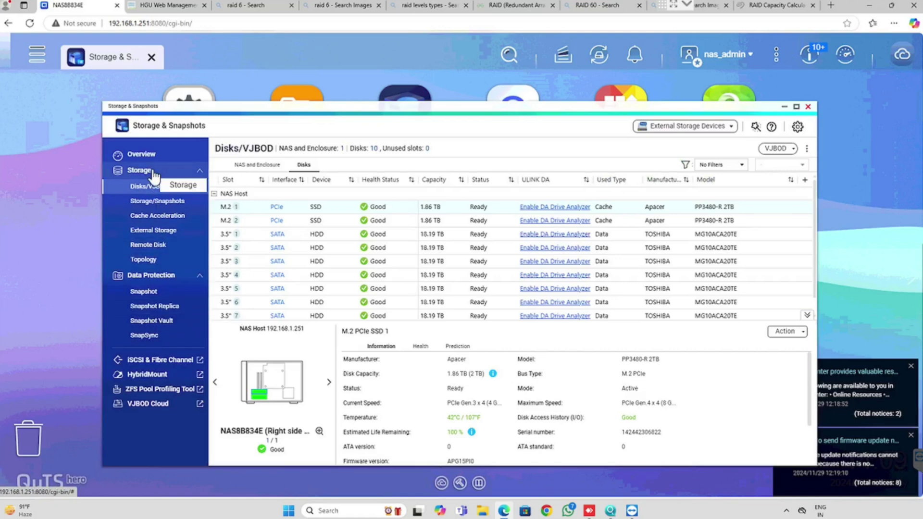
left_click(151, 201)
- Expand Storage Pool 2 and Storage Pool 1, then choose to create a new shared folder
left_click(243, 184)
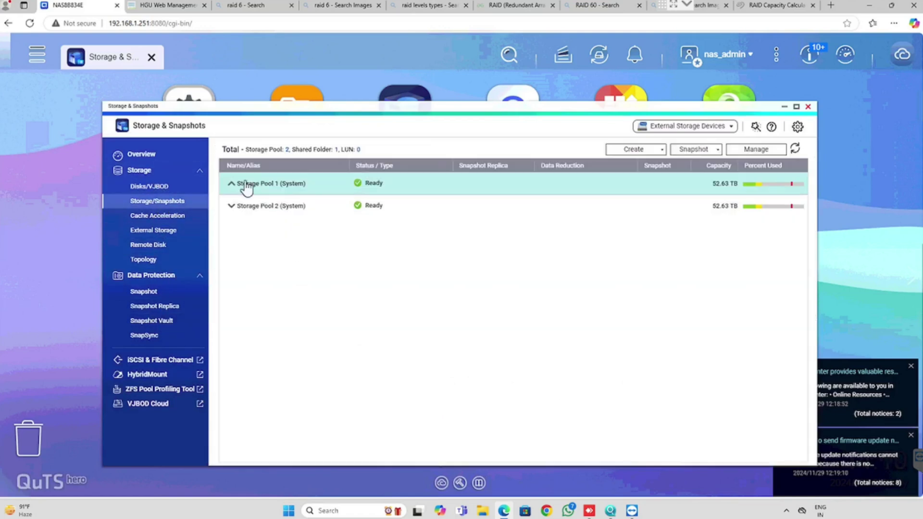
left_click(325, 208)
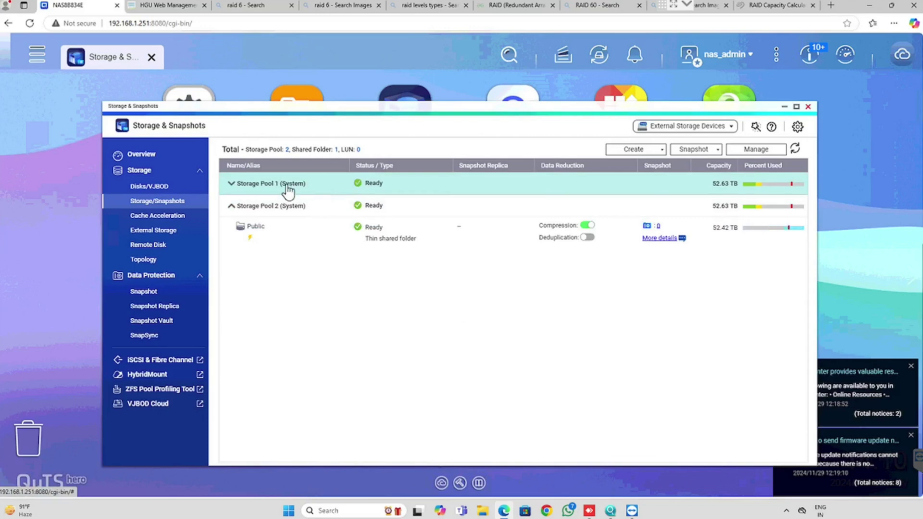
left_click(233, 184)
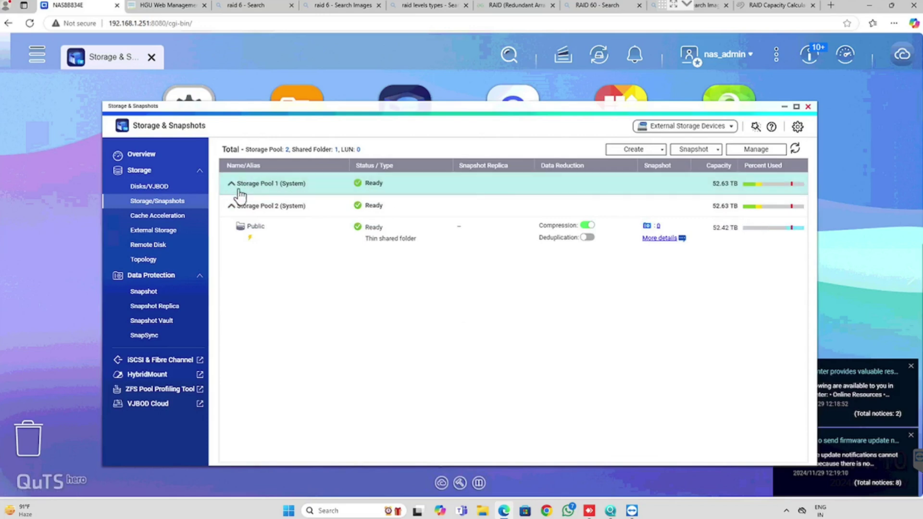
left_click(643, 150)
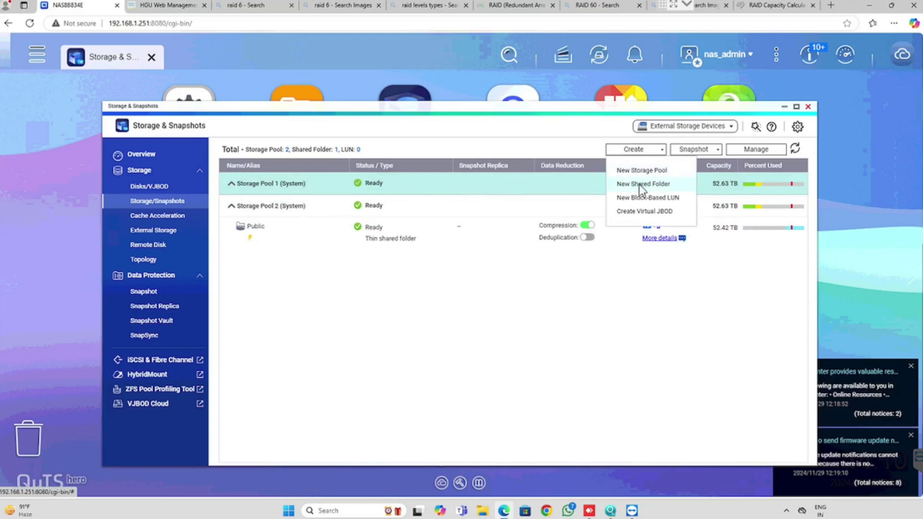
left_click(639, 184)
- Name the folder DATA1 on Storage Pool 1 with a full-capacity 36.49 TB quota, keeping thin provisioning
left_click(335, 333)
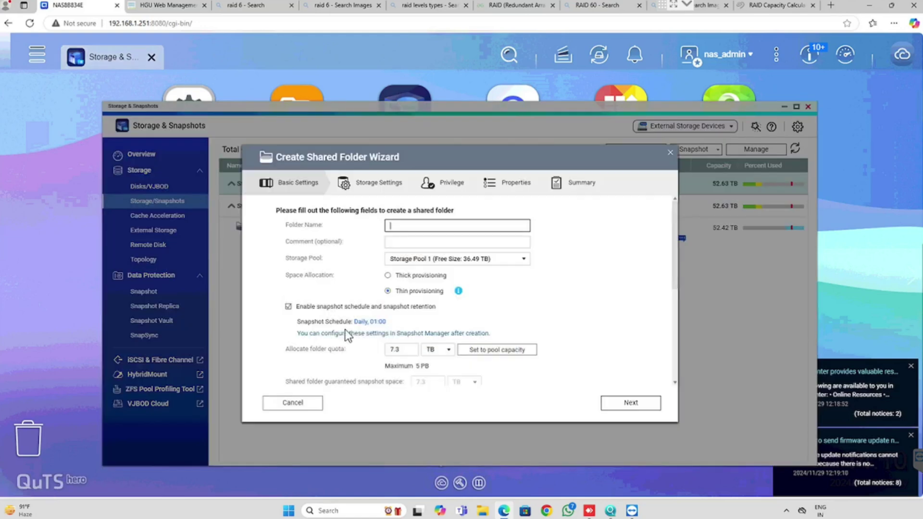
left_click(396, 226)
type("DATA1")
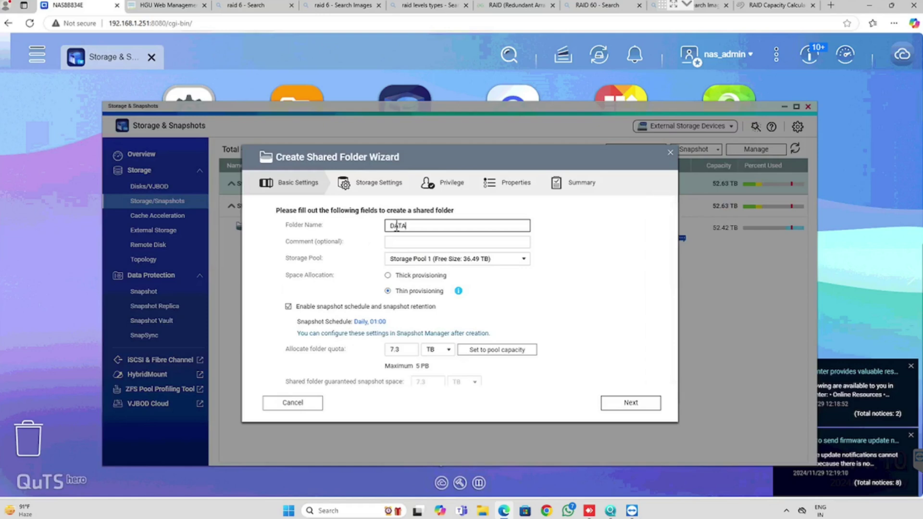
left_click(439, 260)
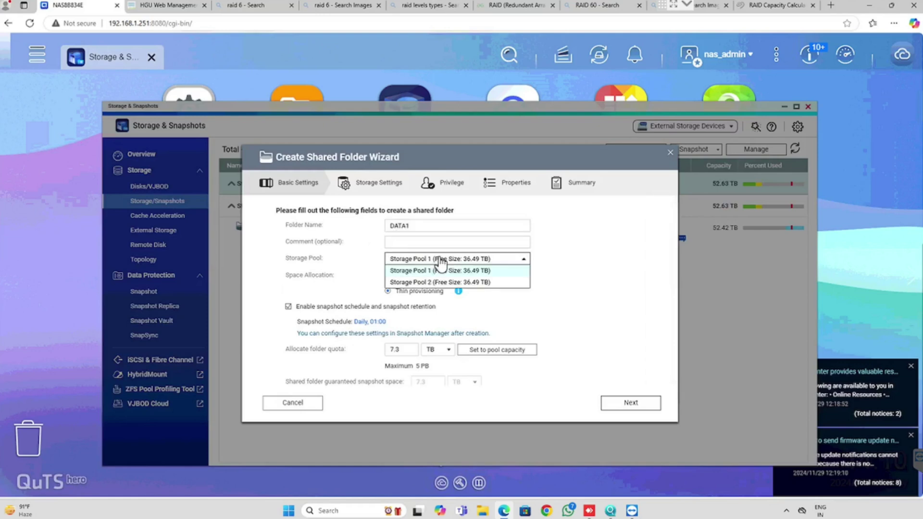
left_click(582, 265)
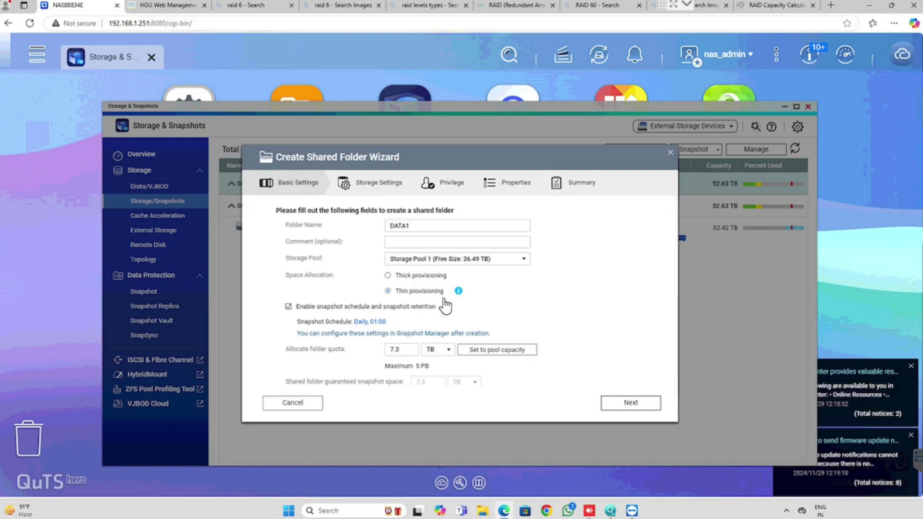
left_click(489, 359)
left_click(631, 403)
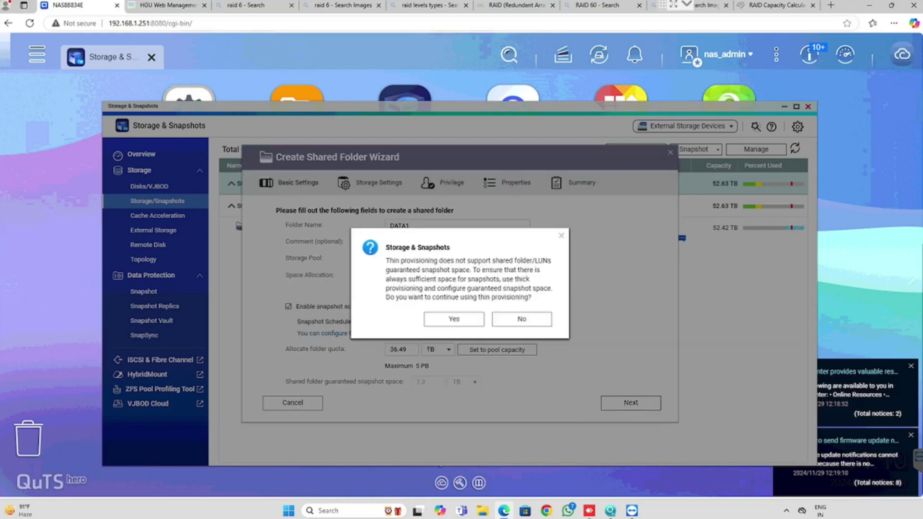
left_click(452, 320)
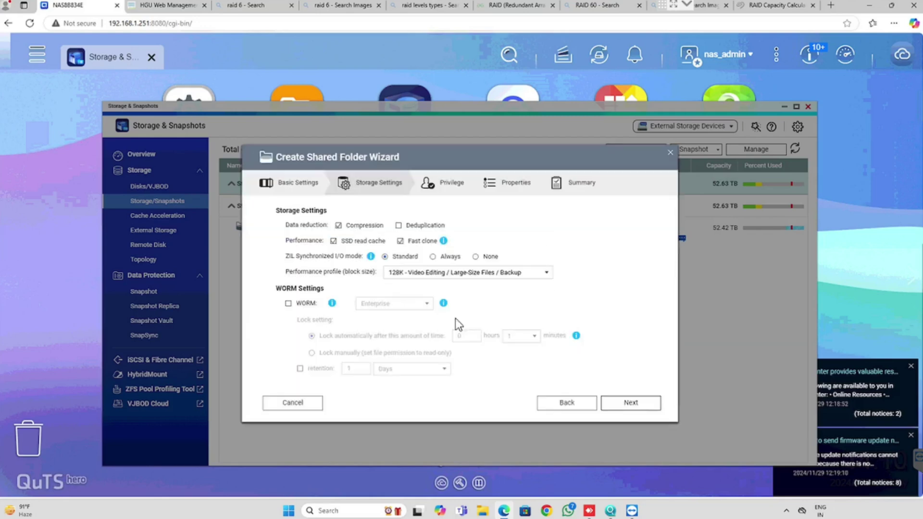
- Step through privileges and properties to finish DATA1, accepting the content-source and read acceleration notices
left_click(633, 404)
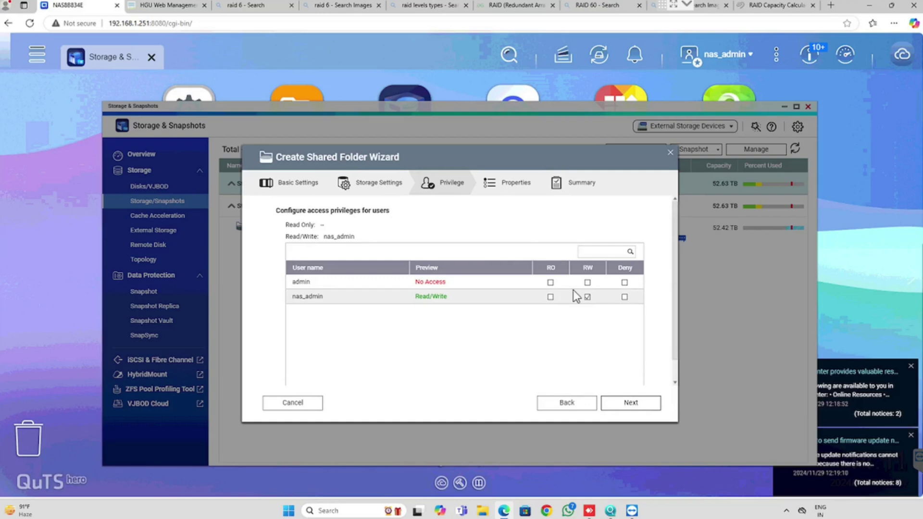
left_click(638, 407)
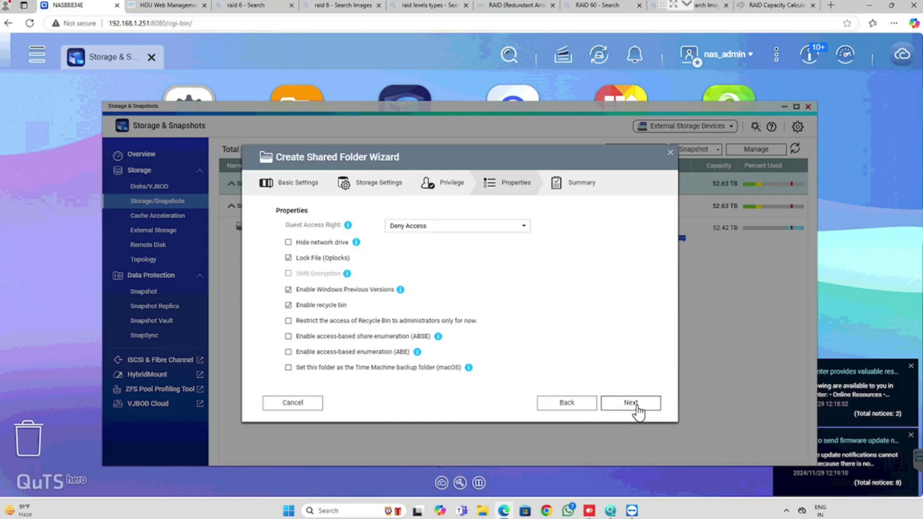
left_click(638, 407)
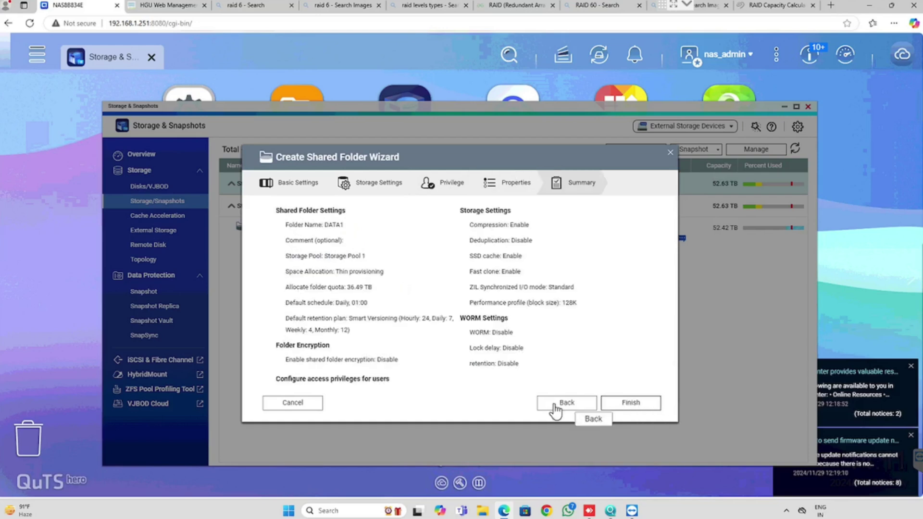
left_click(560, 405)
left_click(638, 404)
left_click(637, 404)
left_click(545, 343)
left_click(462, 327)
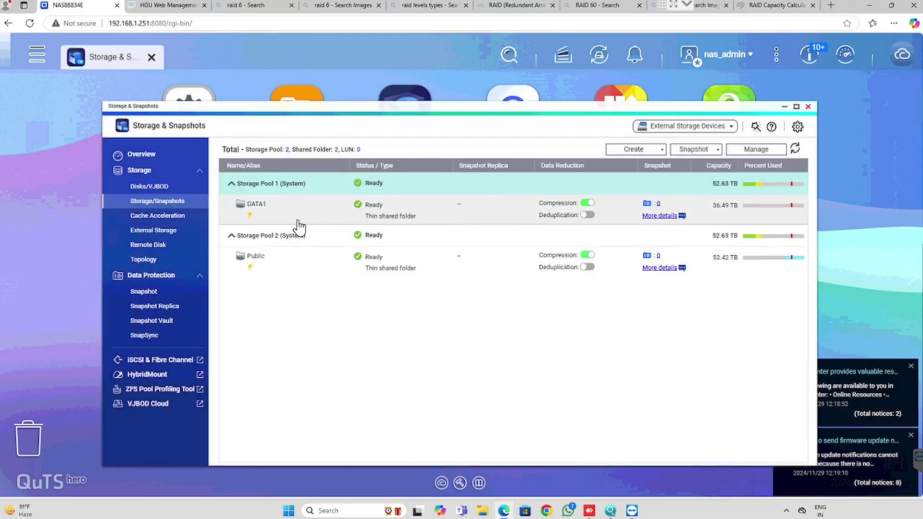
- Close the Storage & Snapshots window and launch Control Panel from the desktop
left_click(808, 106)
left_click(183, 137)
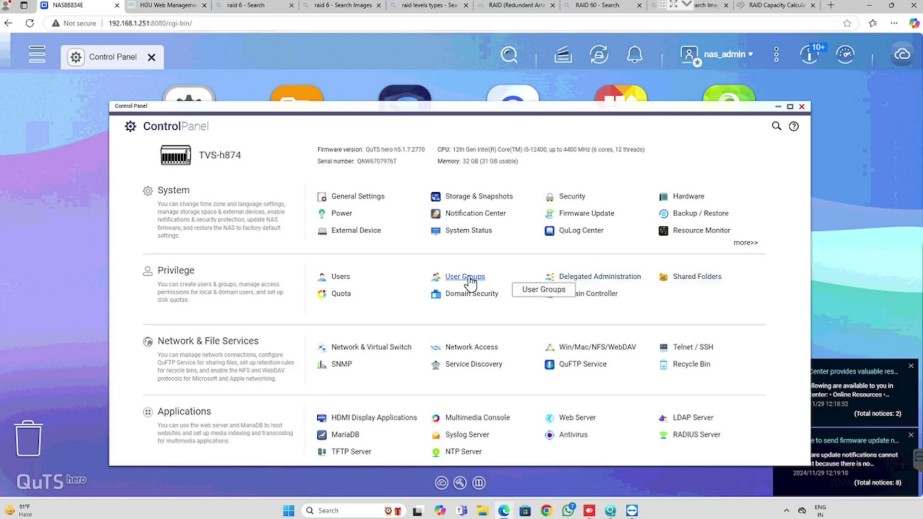
- Create a local user named nas_data, entering the password and its confirmation, shown to check they match
left_click(338, 278)
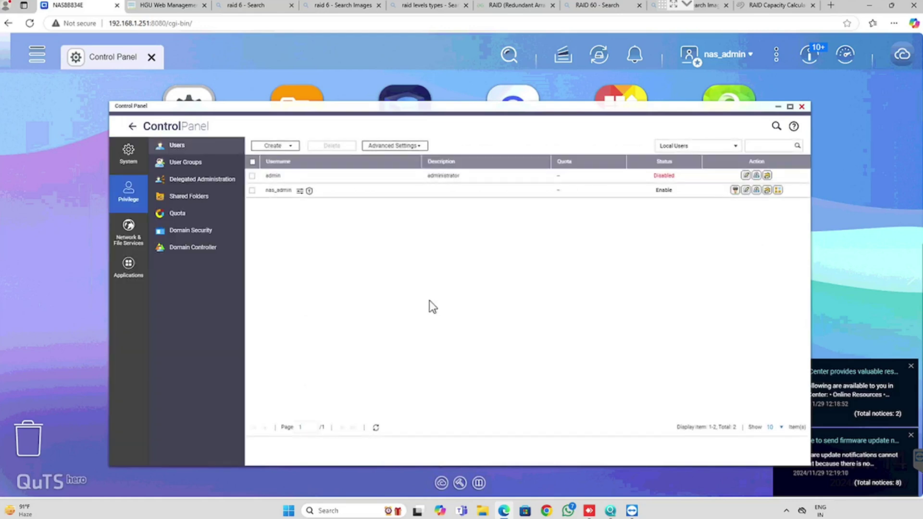
left_click(288, 146)
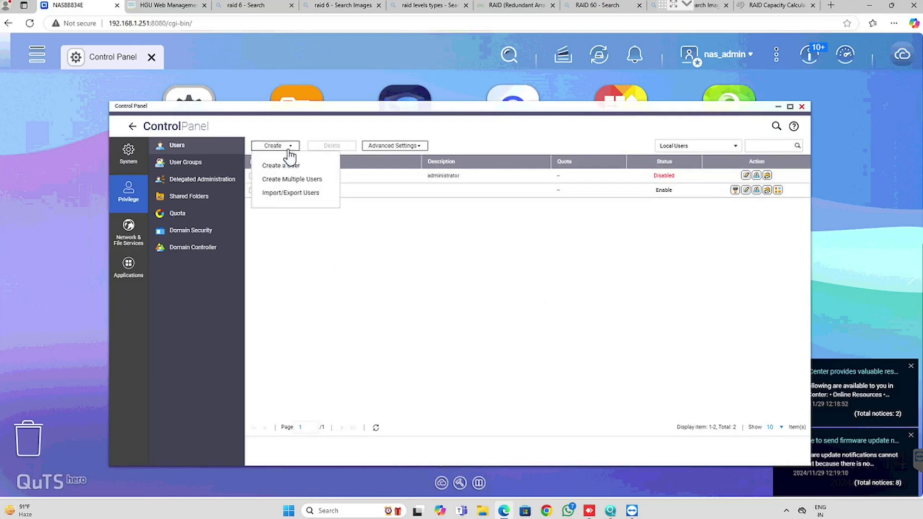
left_click(287, 163)
type("nas_data")
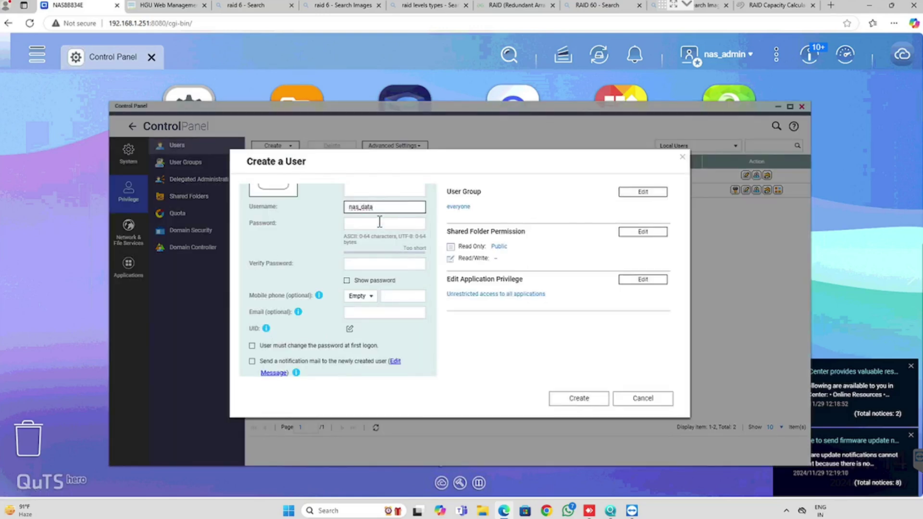
left_click(379, 222)
type("********")
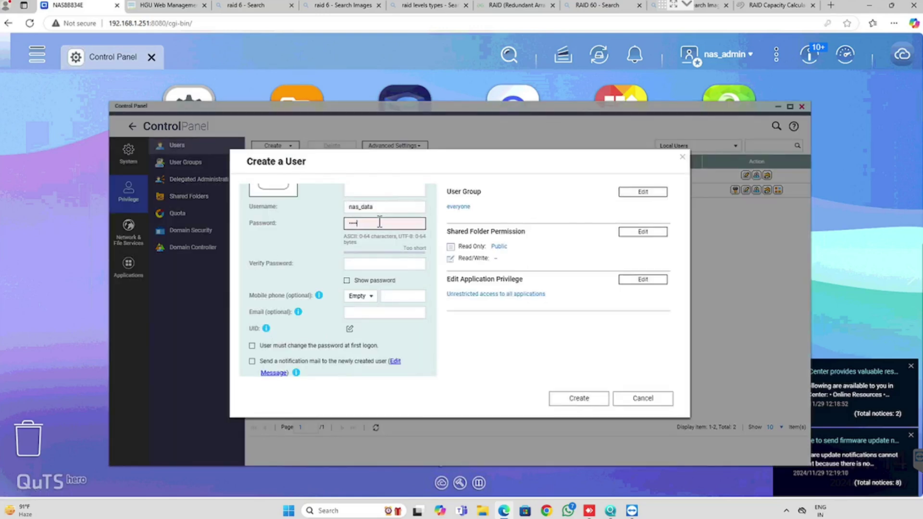
left_click(381, 263)
left_click(347, 280)
left_click_drag(377, 263, 334, 261)
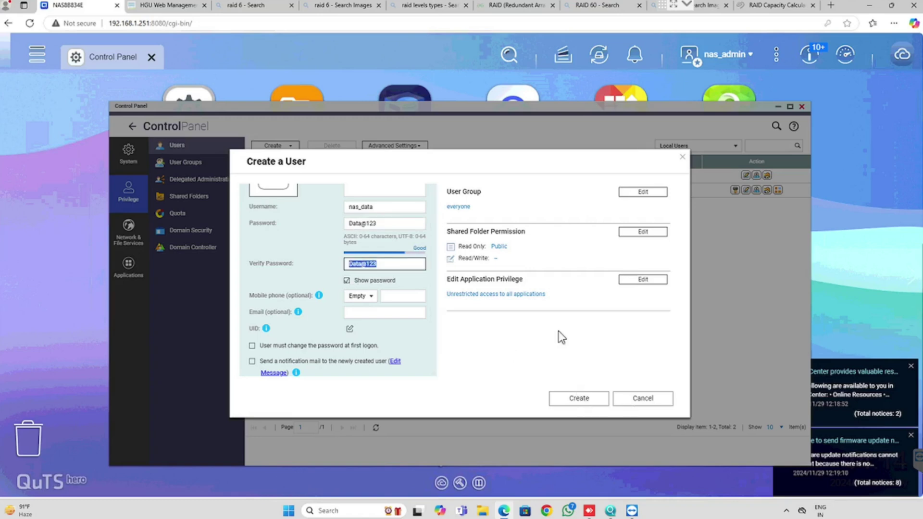
- Give nas_data read/write access to DATA1, Data2, DATA3 and DATA4 and create the account
left_click(653, 233)
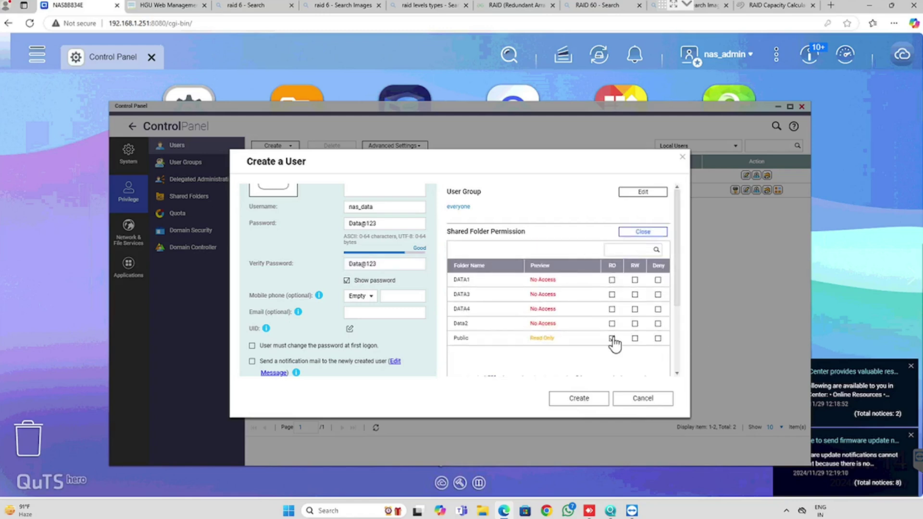
left_click(635, 324)
left_click(635, 309)
left_click(634, 294)
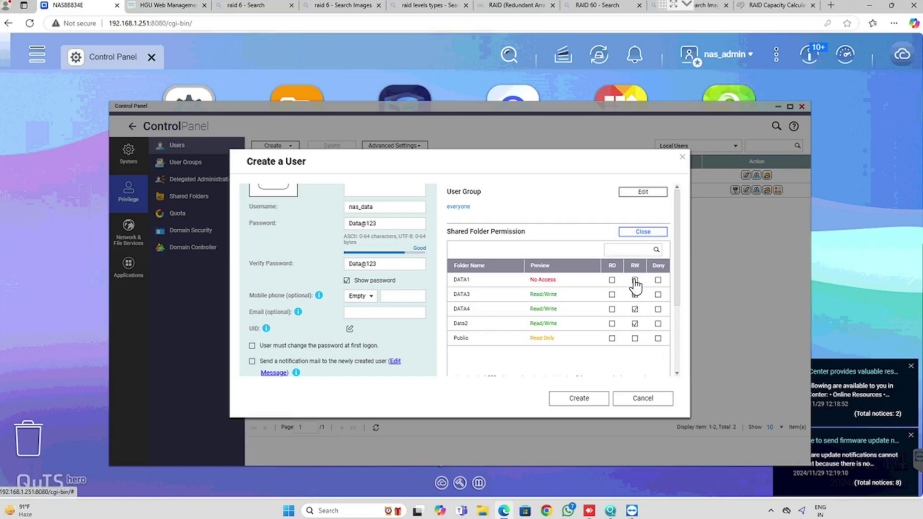
left_click(635, 281)
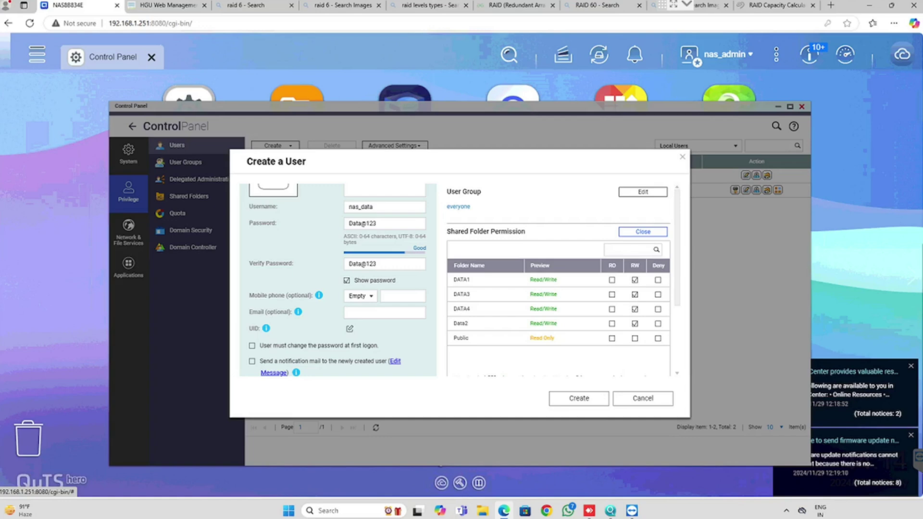
left_click(593, 403)
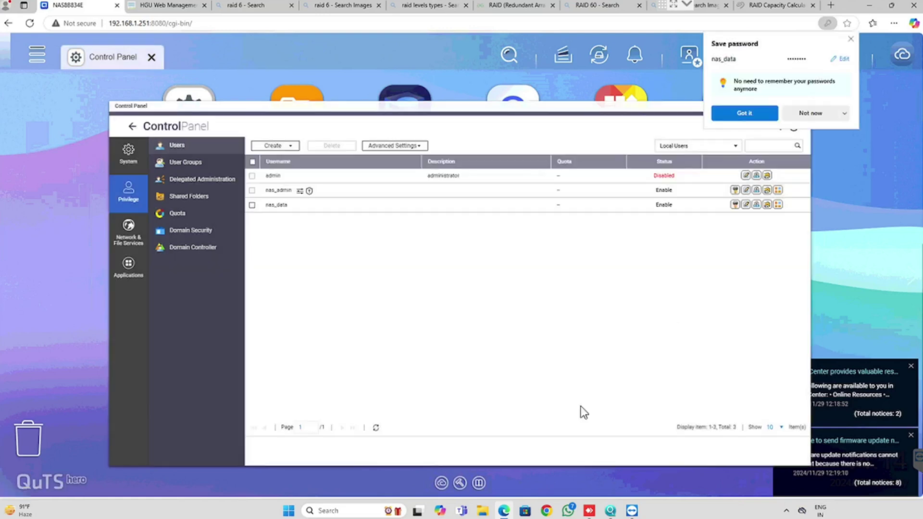
- Decline the browser's password save, then open \\192.168.1.251 from the Windows Run prompt
left_click(807, 118)
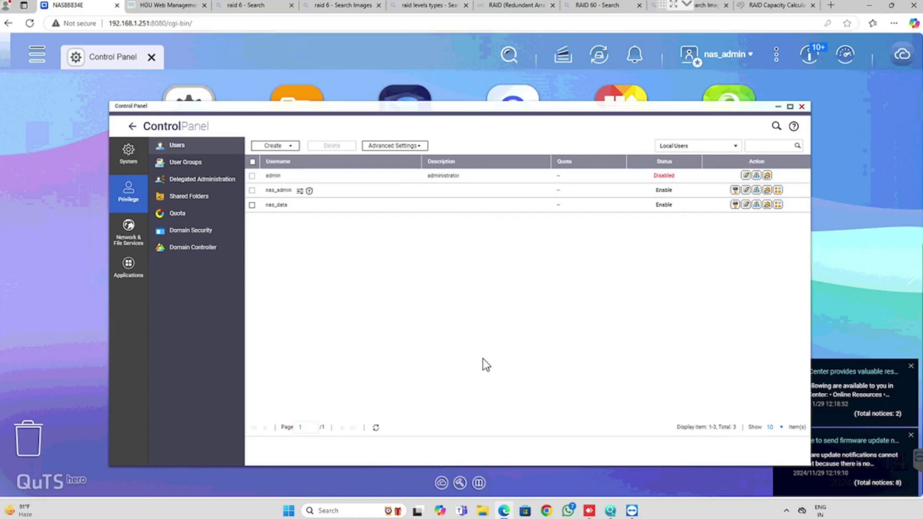
key("super+r")
type("\\")
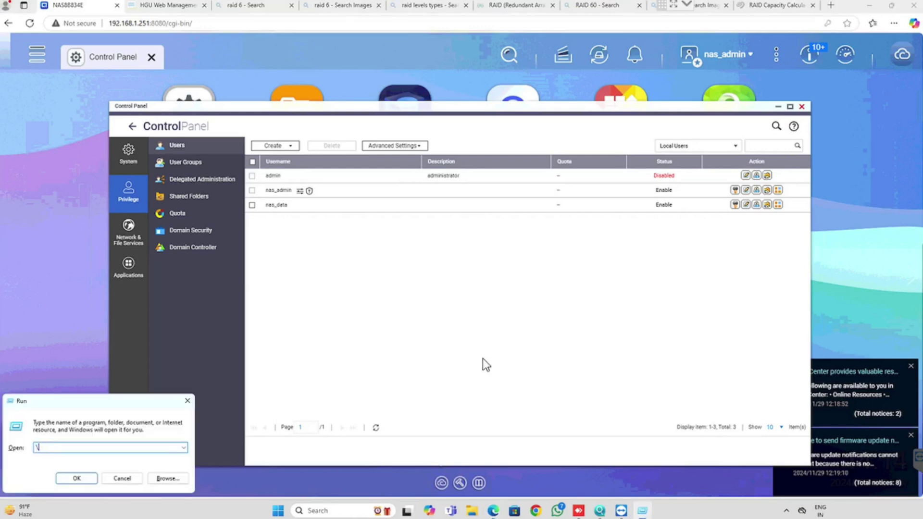
type("\\192.")
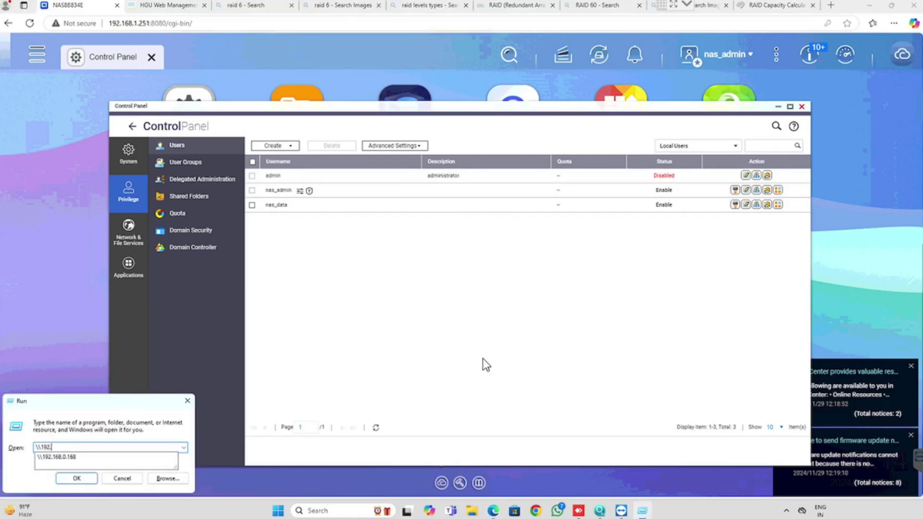
type("168.1.251")
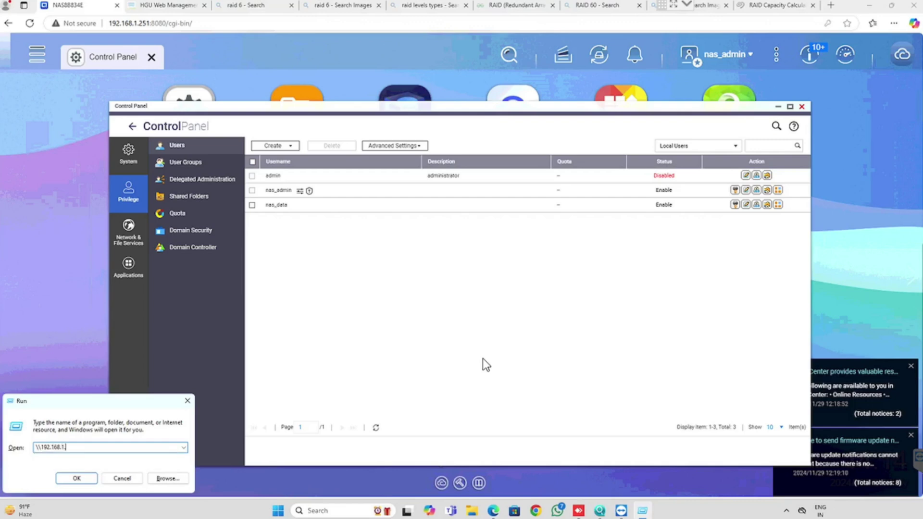
key("Return")
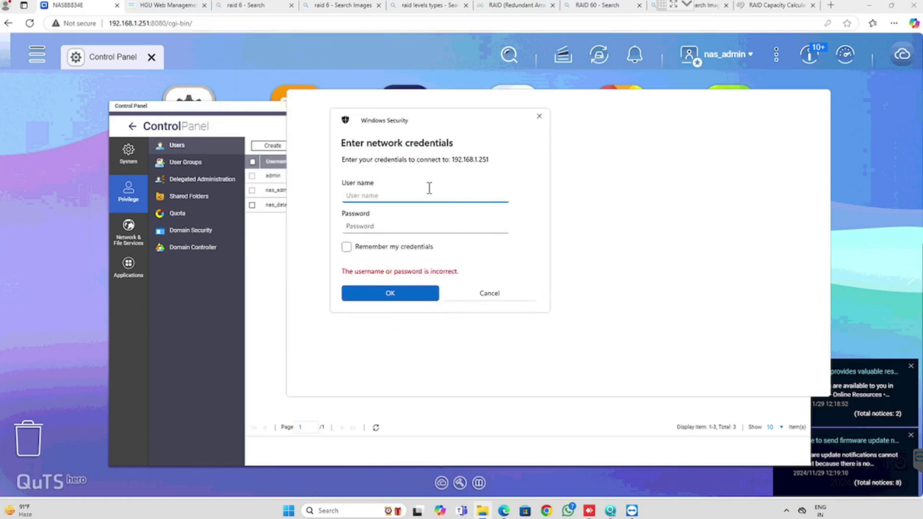
- Enter username nas_data and its password in the Windows Security credentials prompt
type("nas_data")
key("Tab")
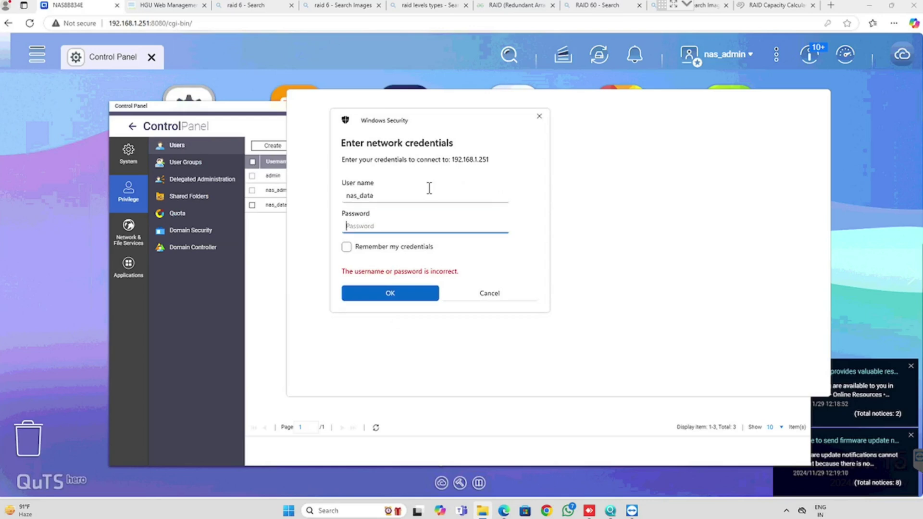
type("••••••••")
key("Return")
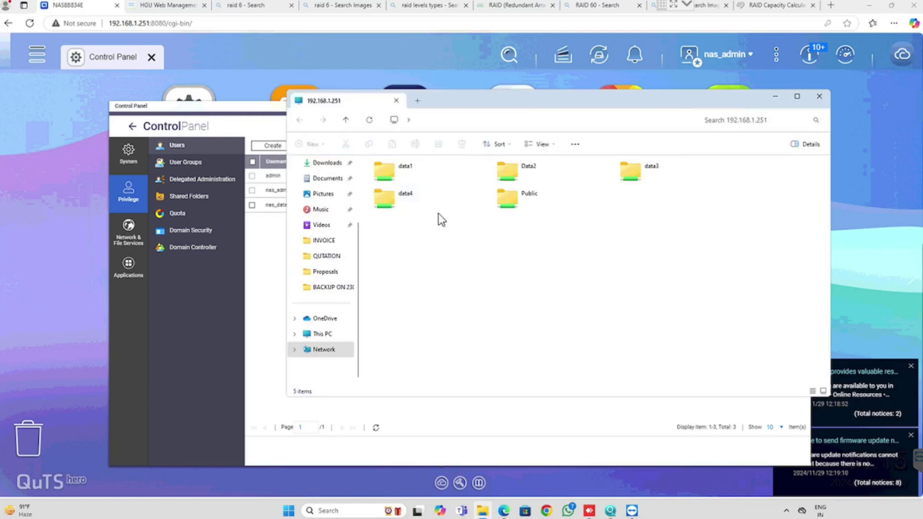
- Open data4, return to the share list, open Data2, then leave File Explorer
double_click(399, 192)
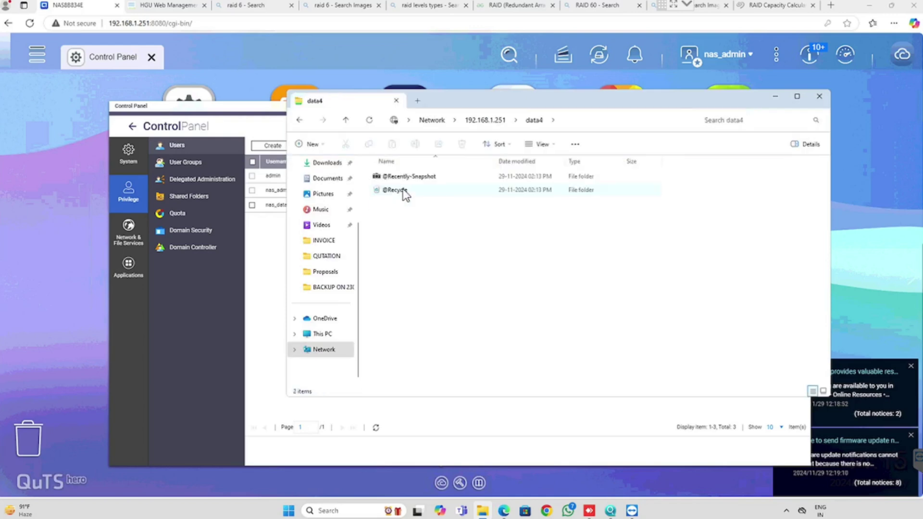
key("alt+Left")
double_click(553, 182)
key("alt+Tab")
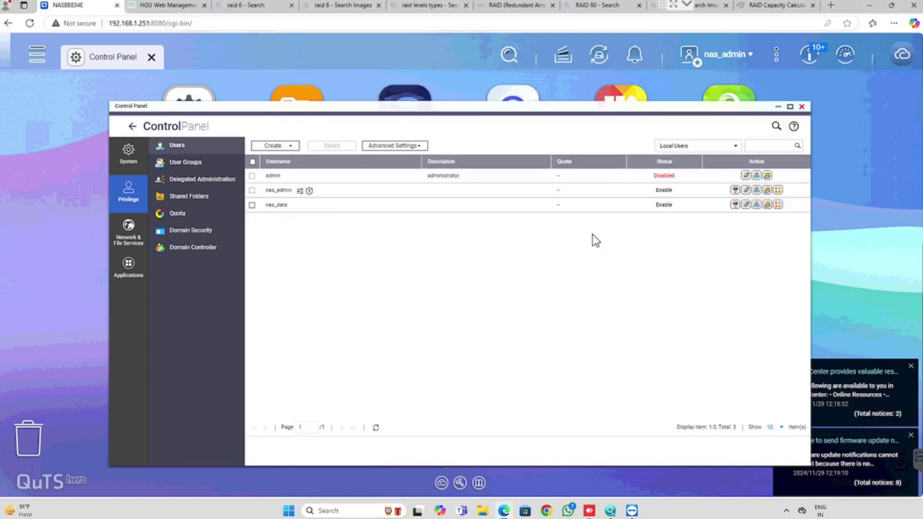